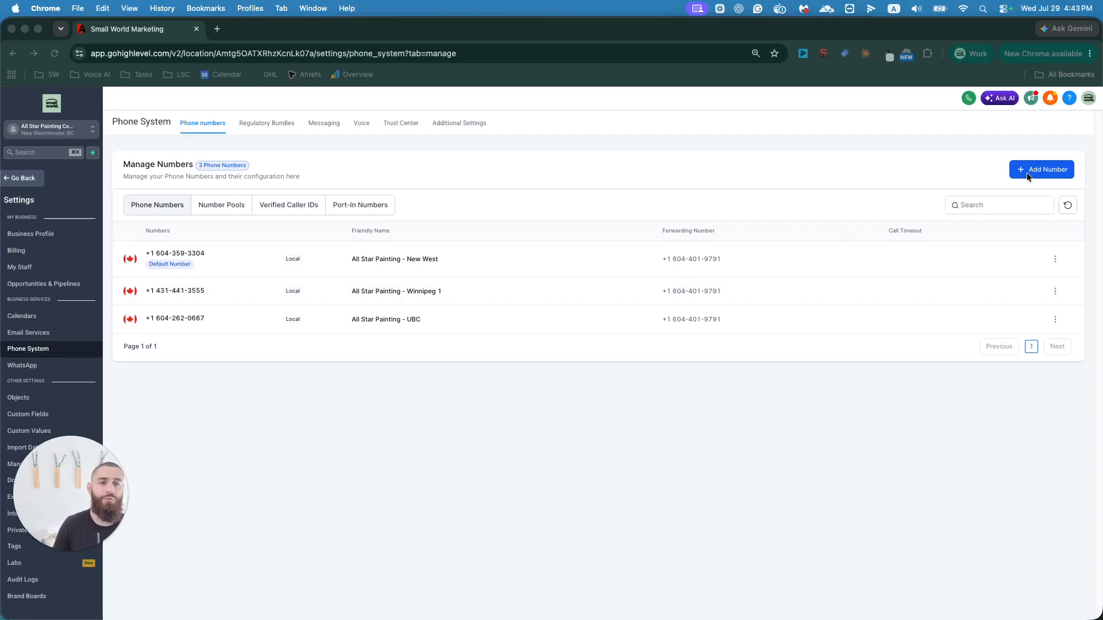
Start buying a new phone number and look over the countries on offer, keeping United States.
click(1026, 170)
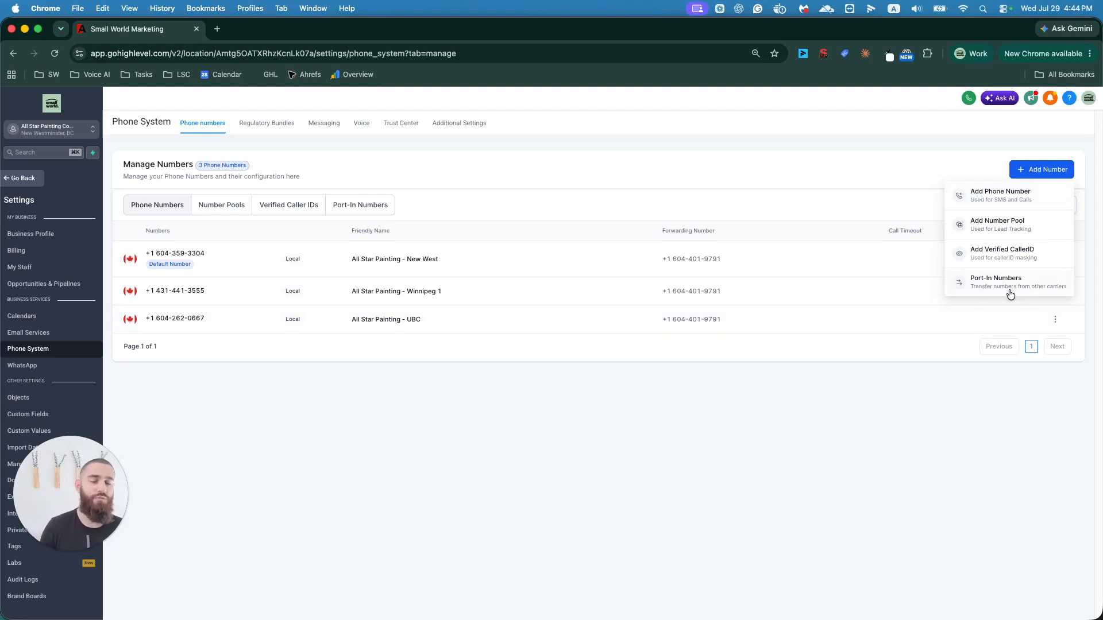
click(1045, 199)
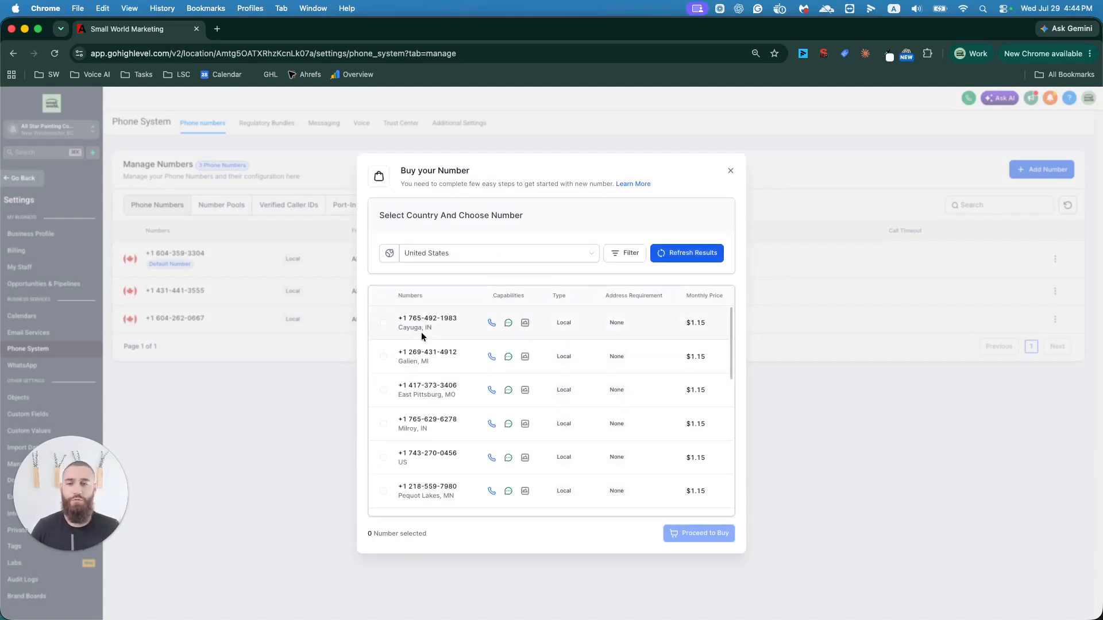
click(514, 253)
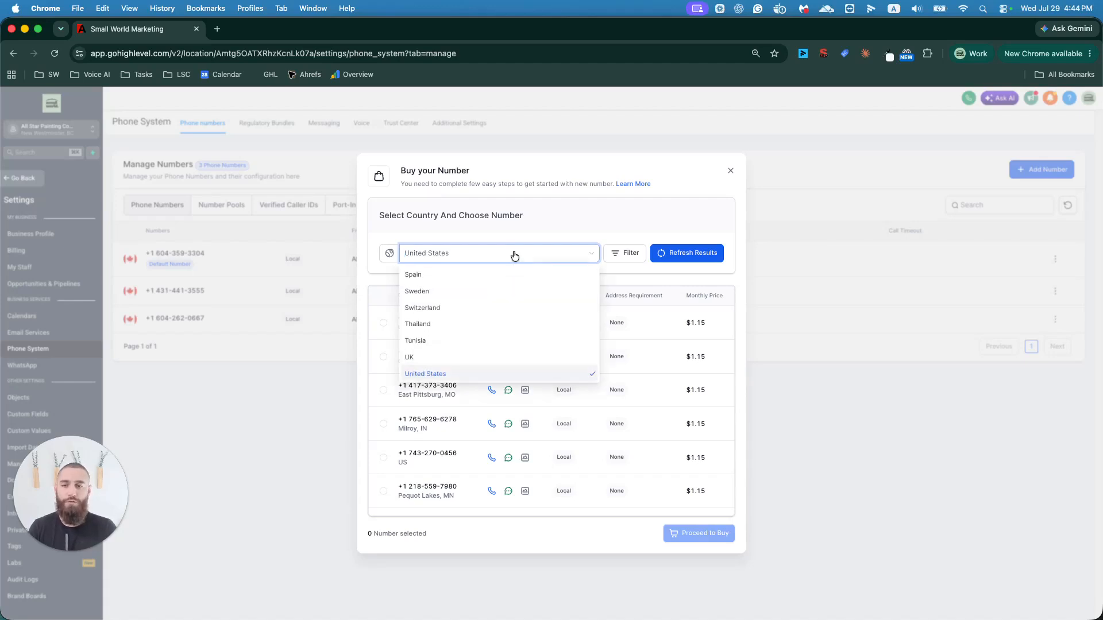
click(469, 230)
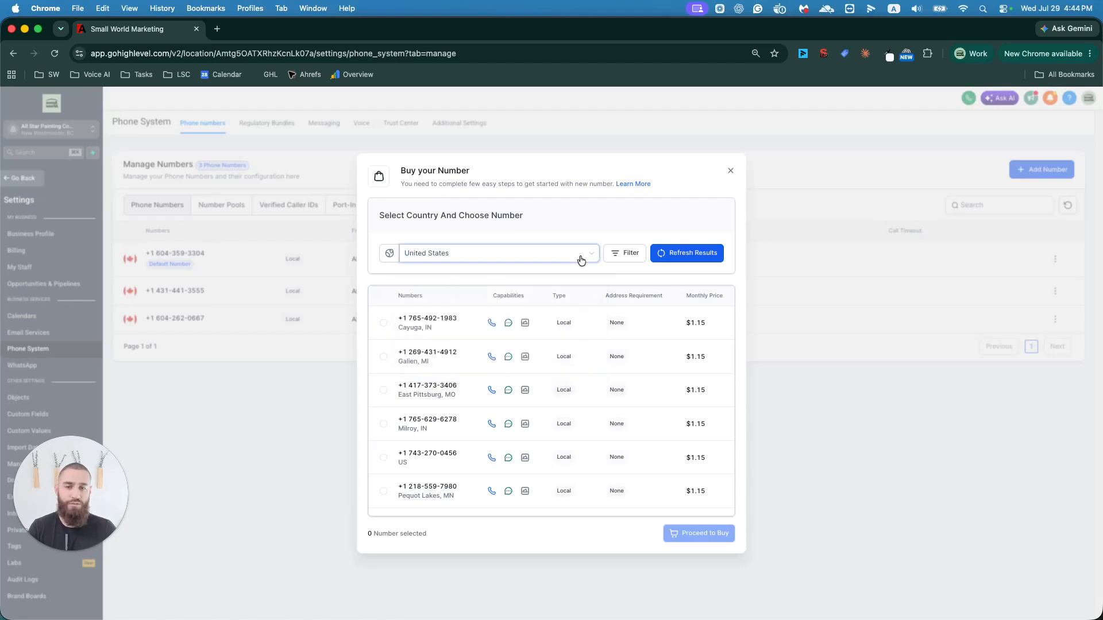
Filter the numbers for sale to those with 218 in the first part of the number.
click(620, 257)
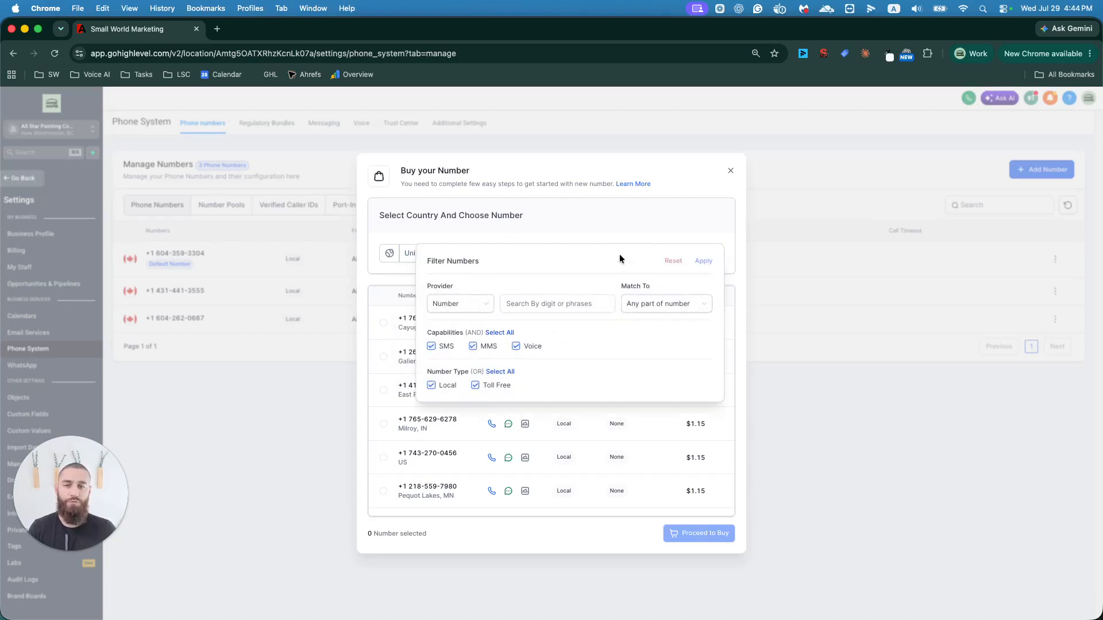
click(573, 301)
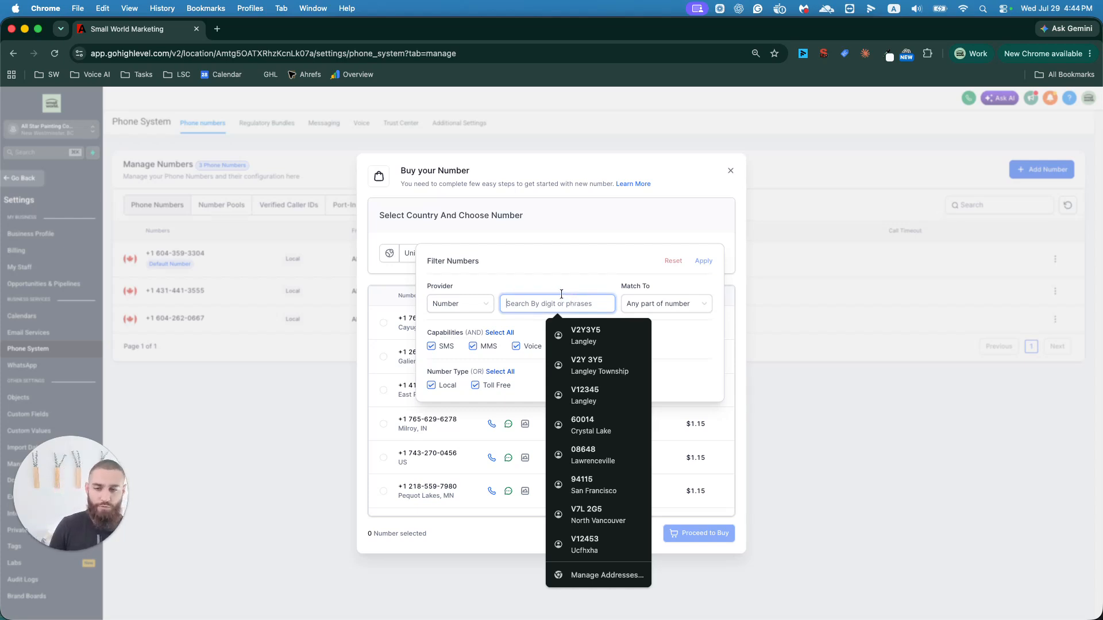
text(218)
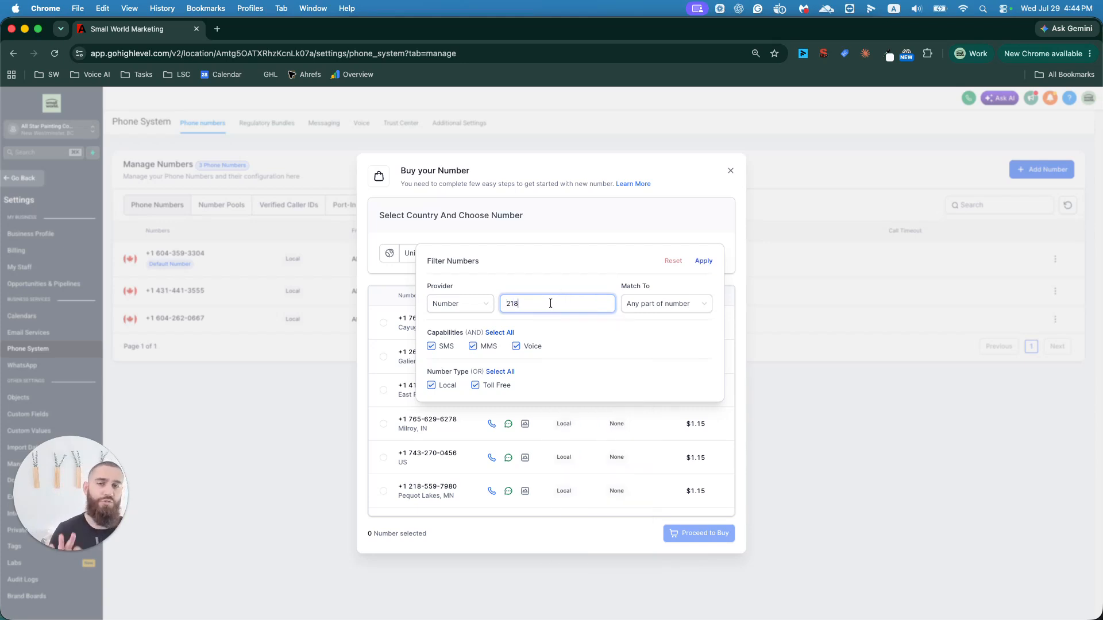
click(645, 313)
click(653, 325)
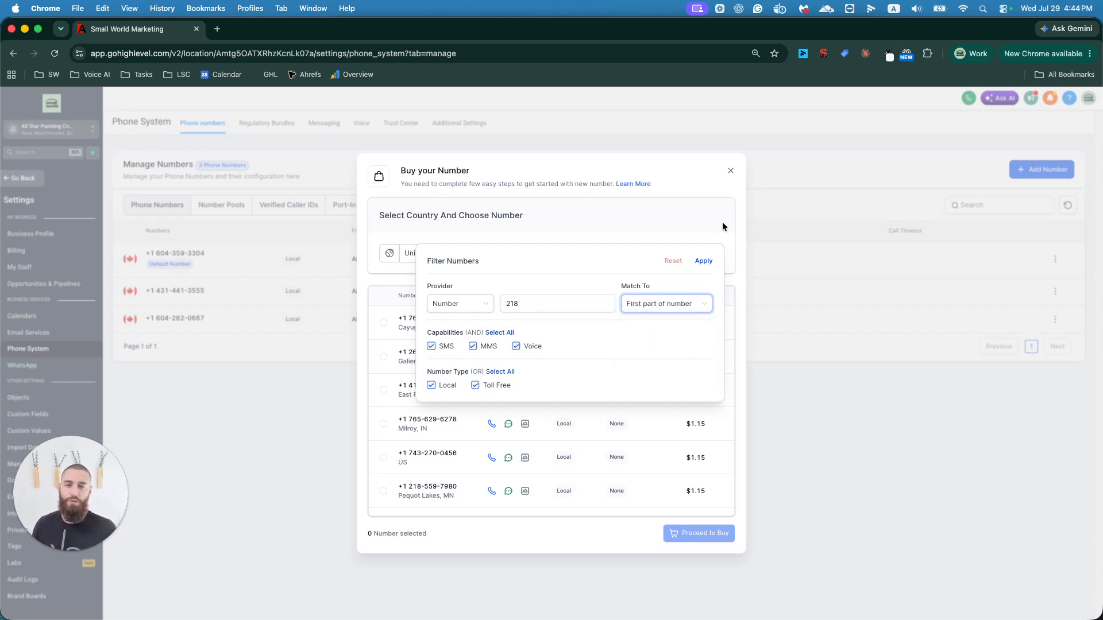
click(704, 261)
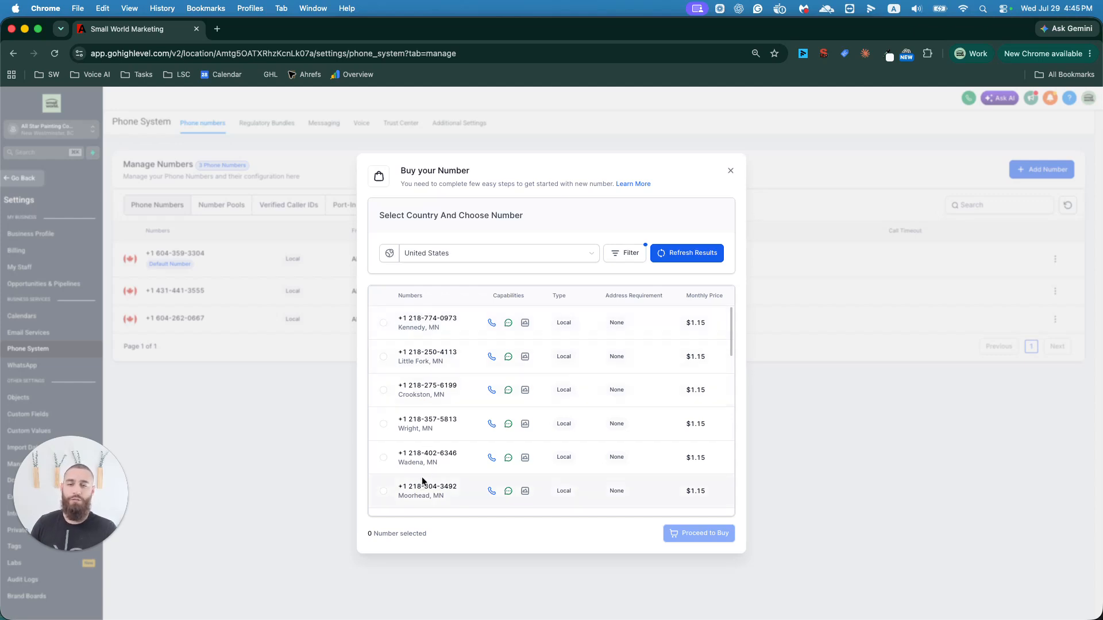
Change the number filter to 5625, matched to the last part of the number, and apply it.
click(615, 255)
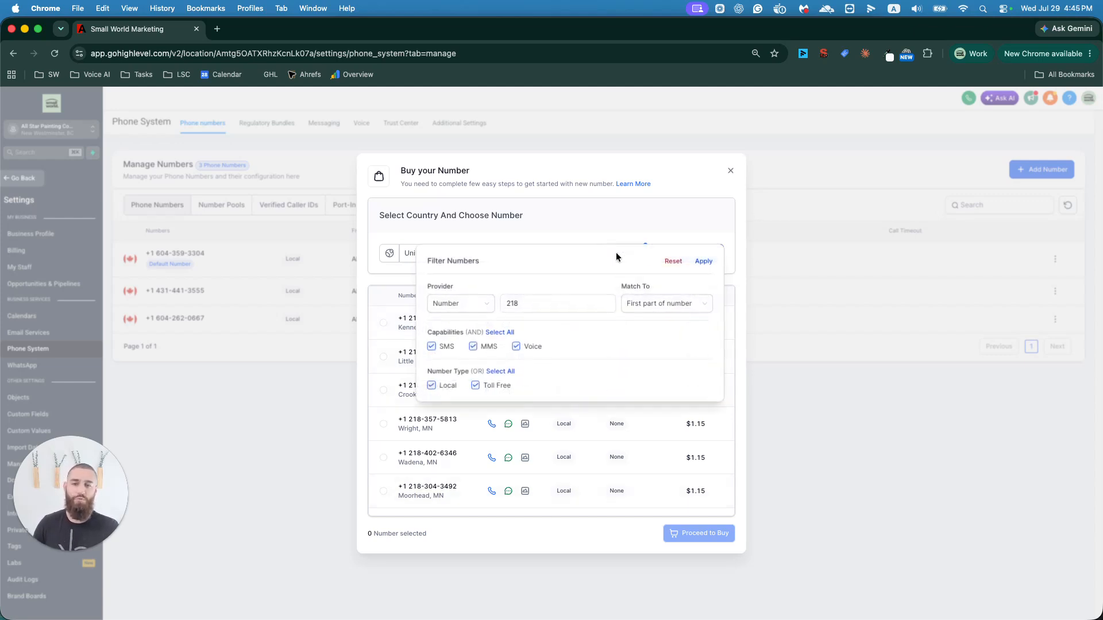
double_click(548, 305)
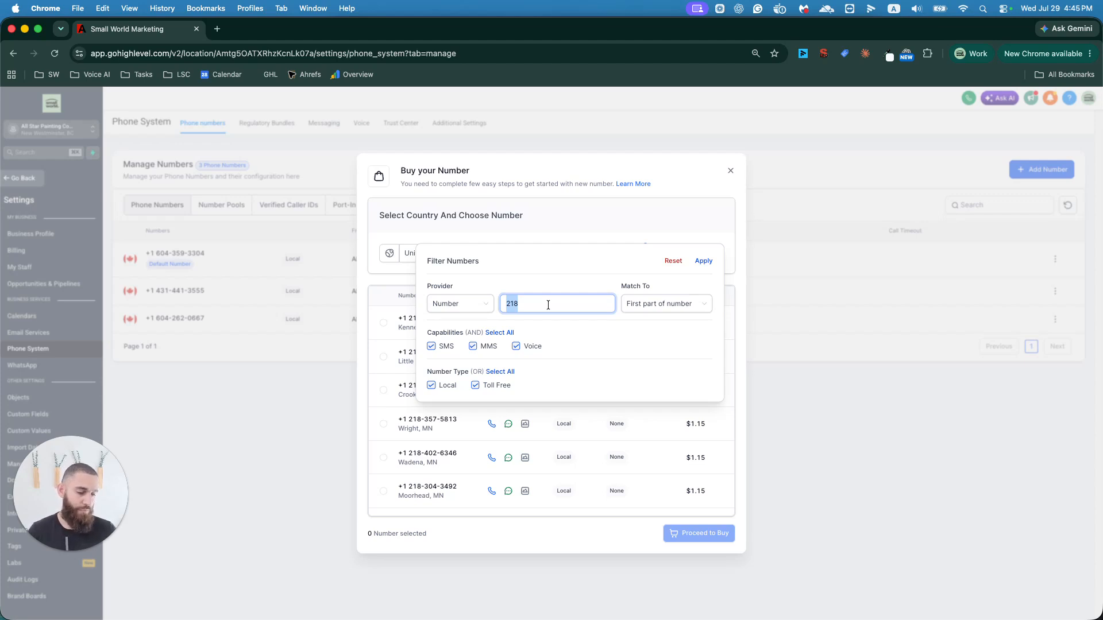
text(562)
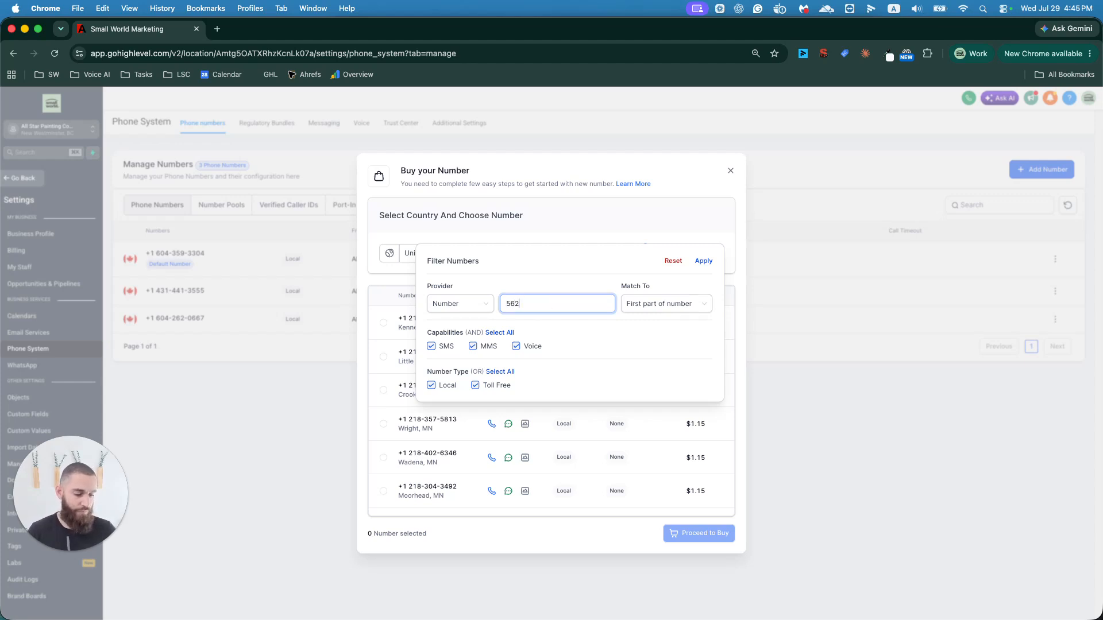
text(5)
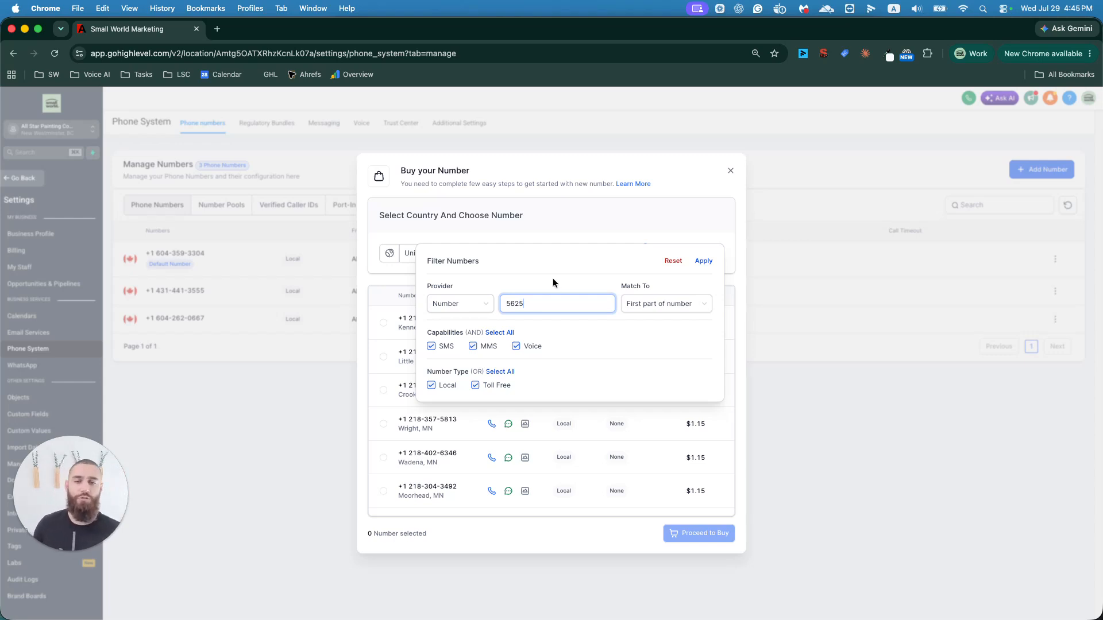
click(626, 305)
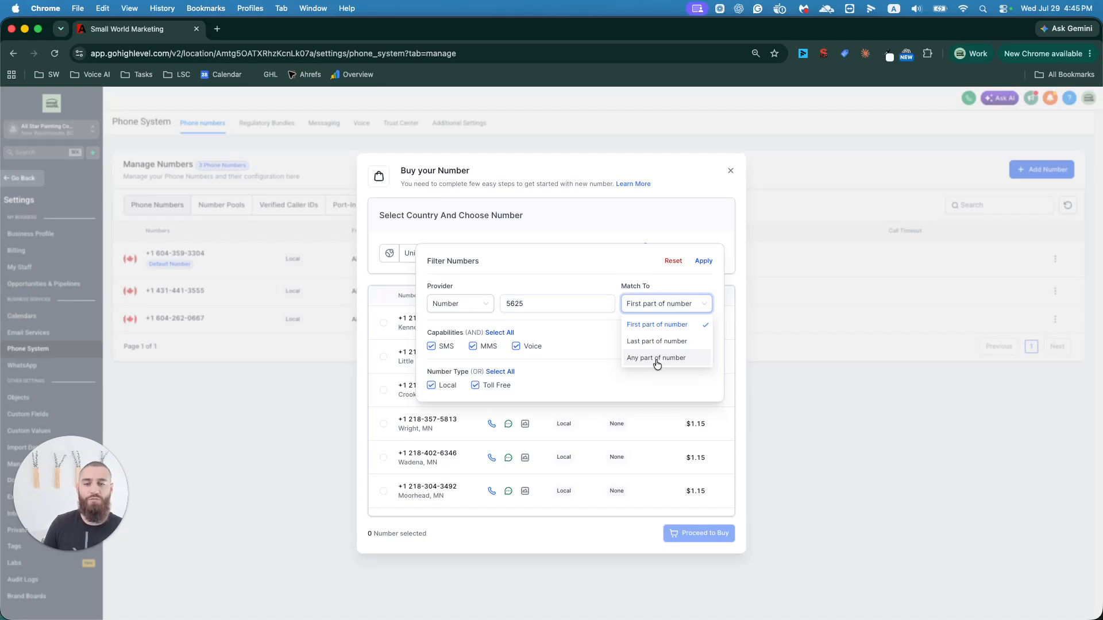
click(658, 341)
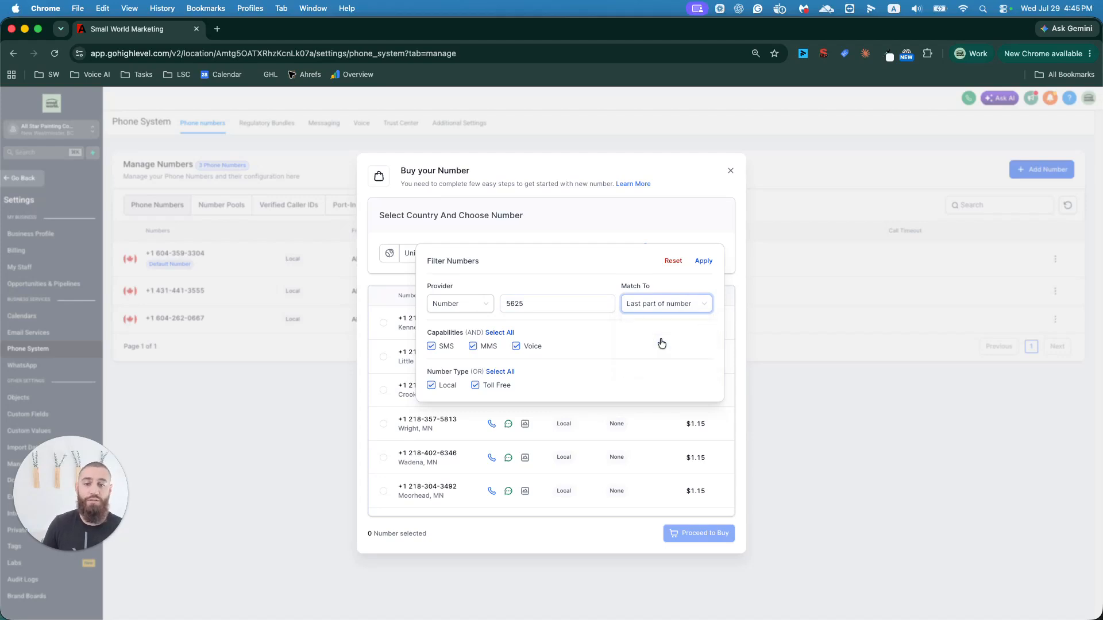
click(702, 263)
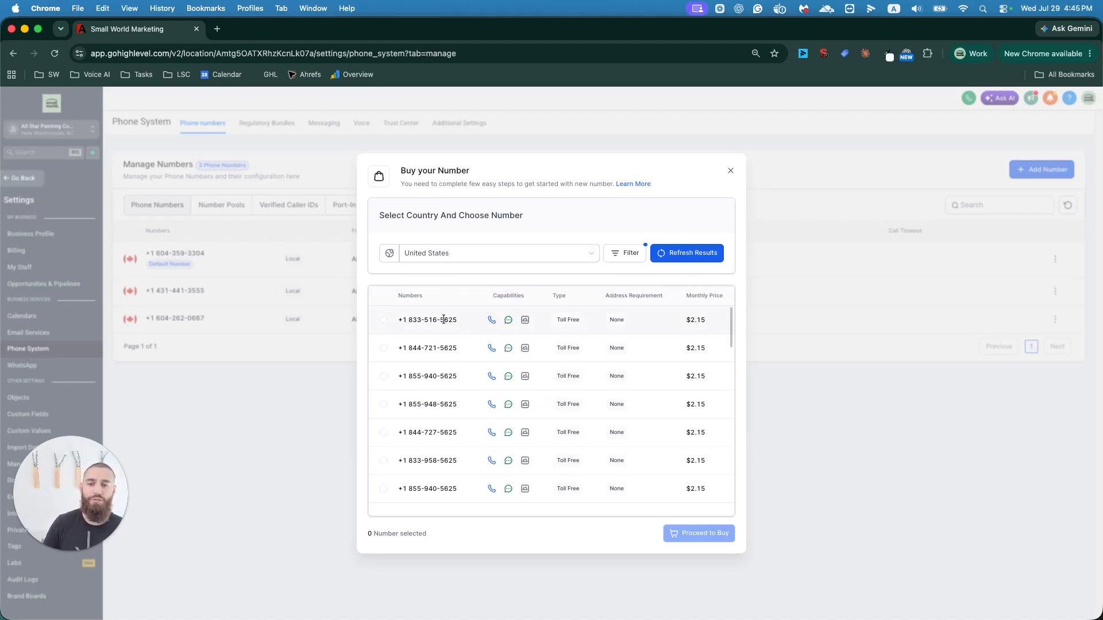
Exclude toll-free numbers from the filter and look through the resulting local numbers.
click(632, 261)
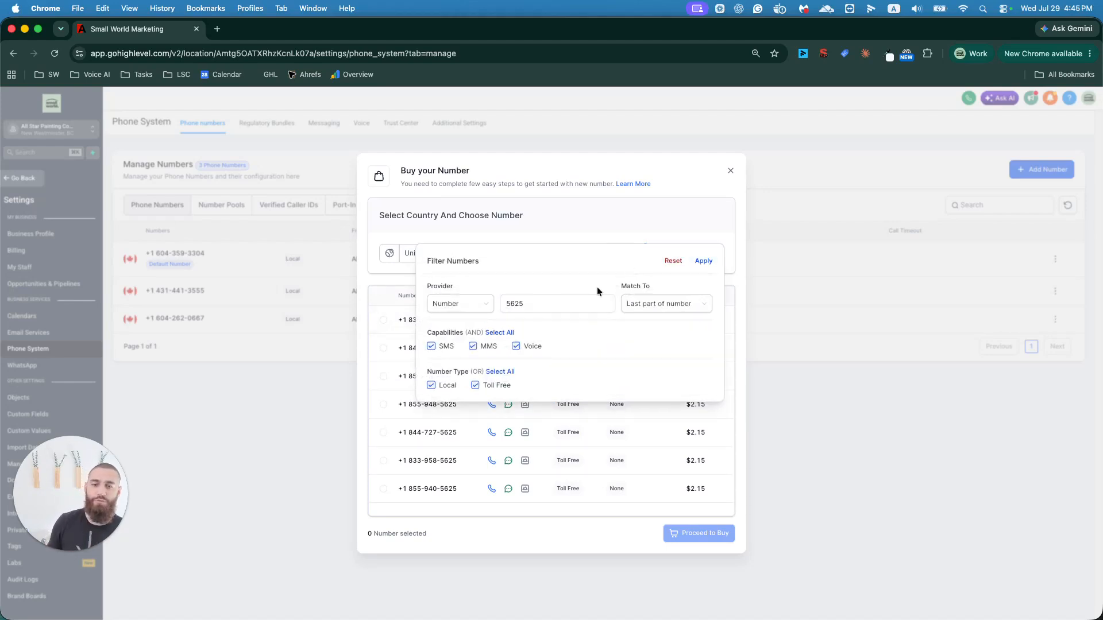
click(497, 389)
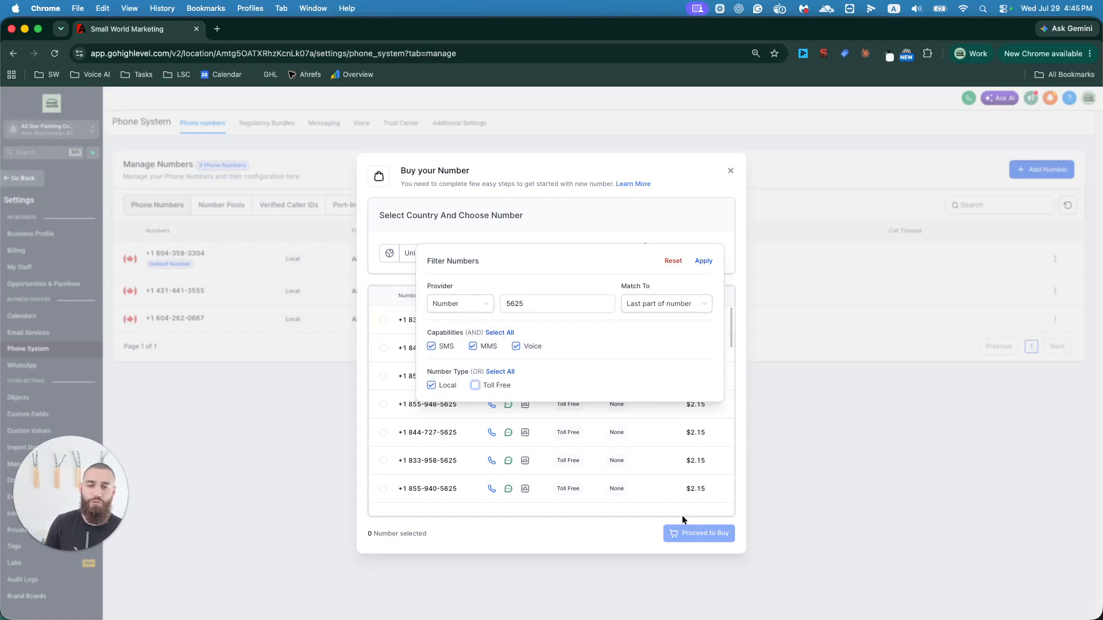
click(704, 262)
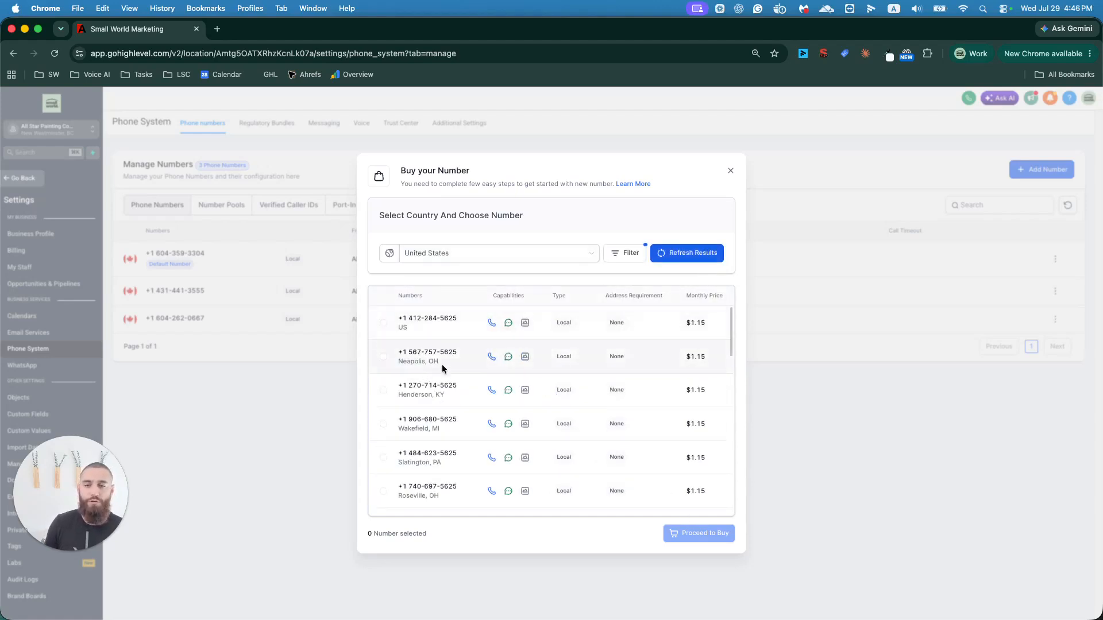
scroll(443, 404, down, 5)
scroll(442, 413, down, 5)
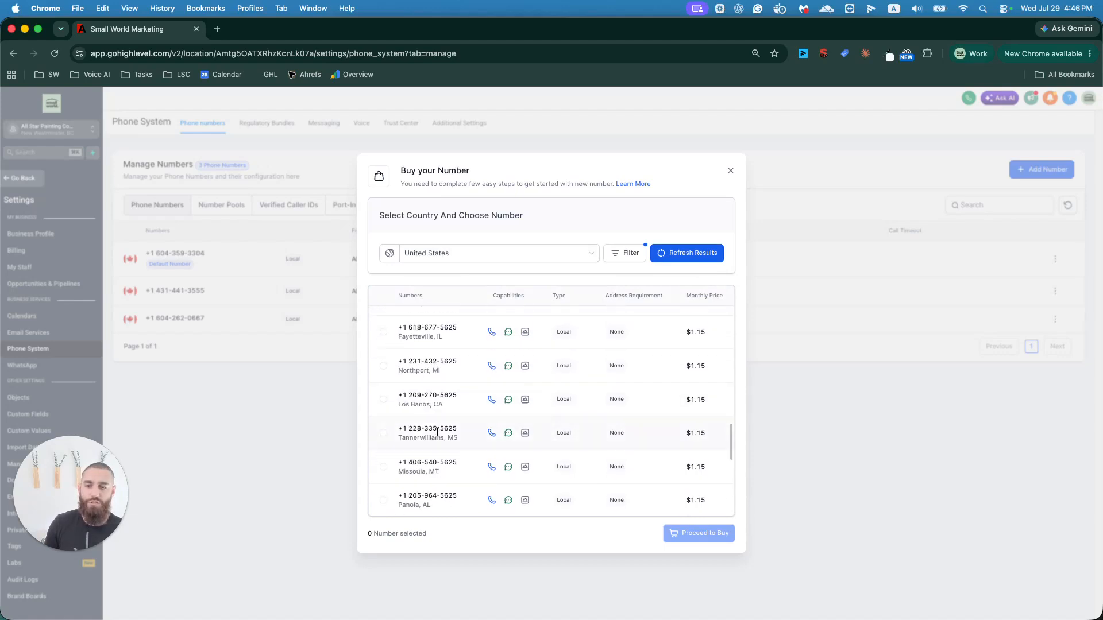
scroll(443, 440, down, 3)
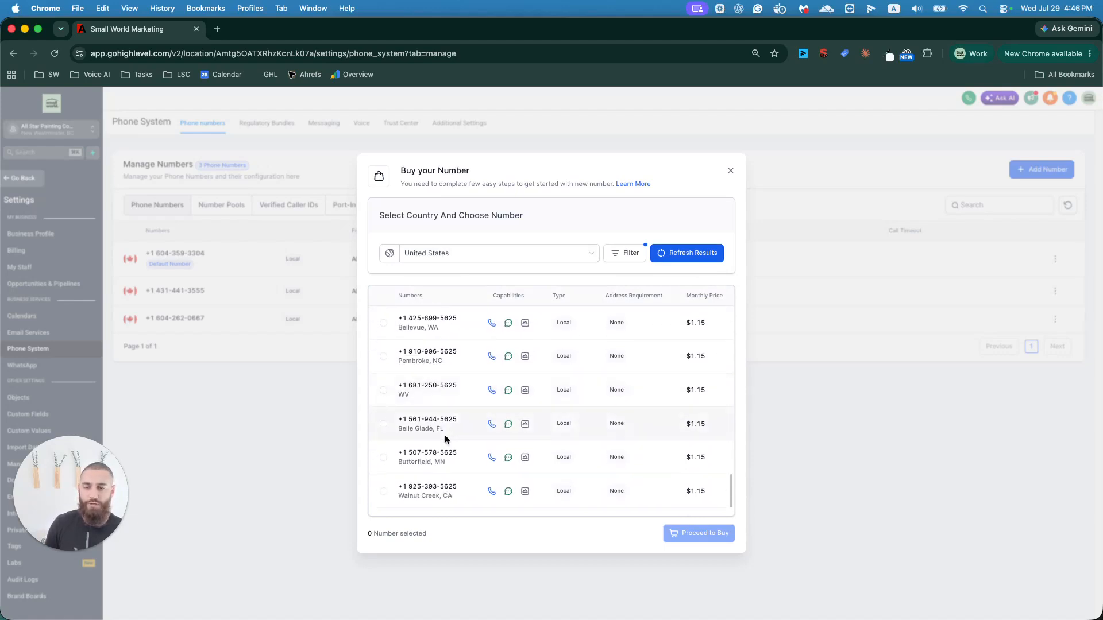
scroll(447, 414, up, 15)
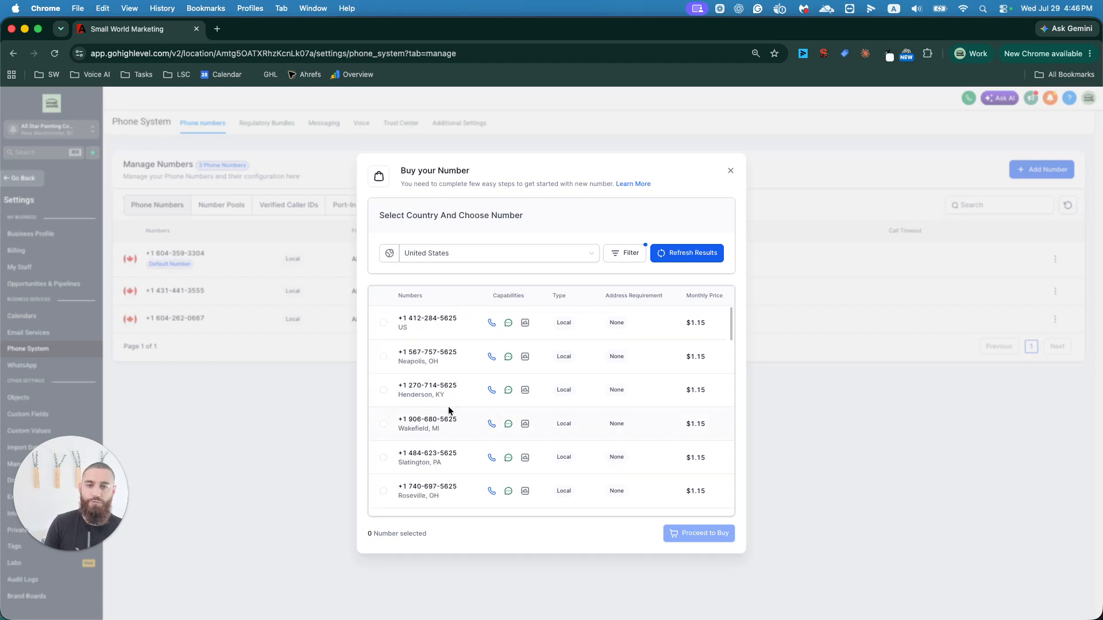
Refresh the list of available numbers, browse it to the end, and close the purchase dialog without buying.
click(678, 257)
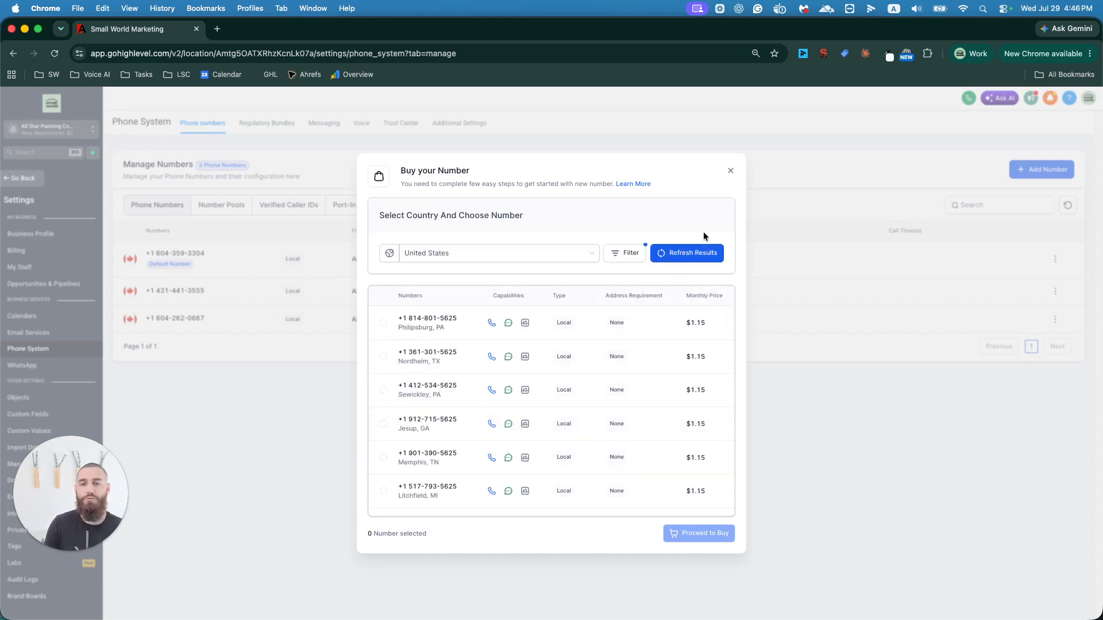
scroll(445, 360, down, 5)
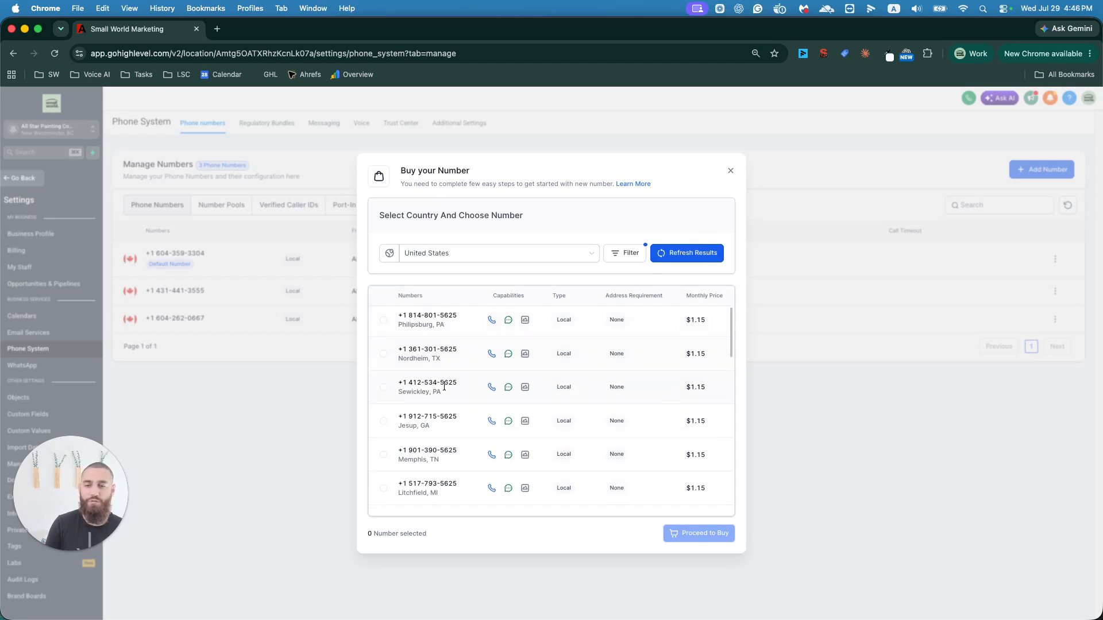
scroll(460, 406, down, 15)
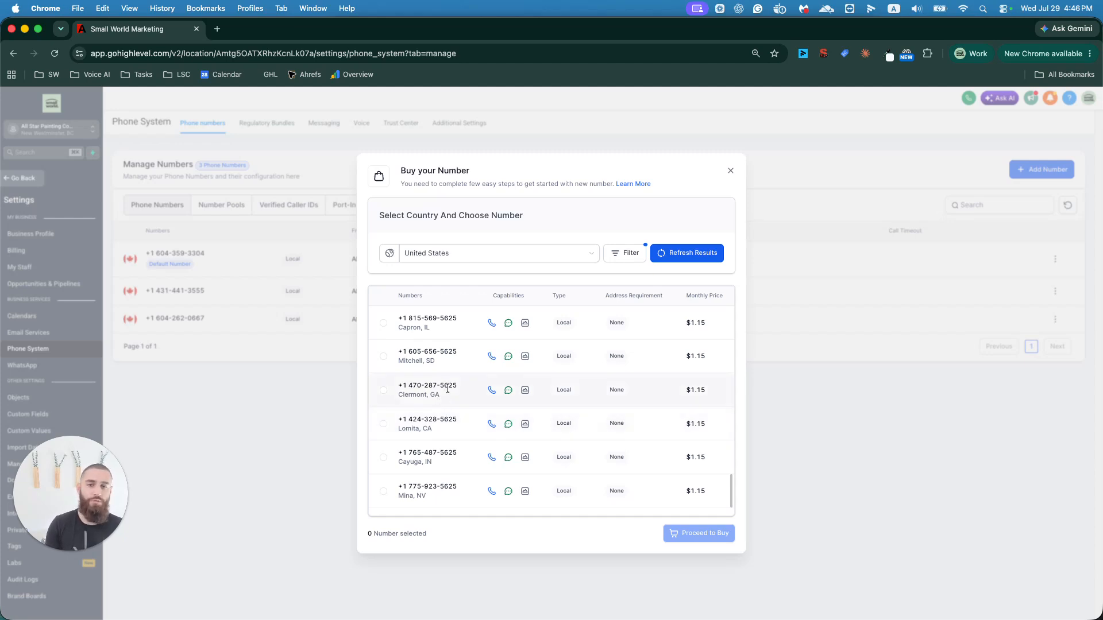
click(729, 171)
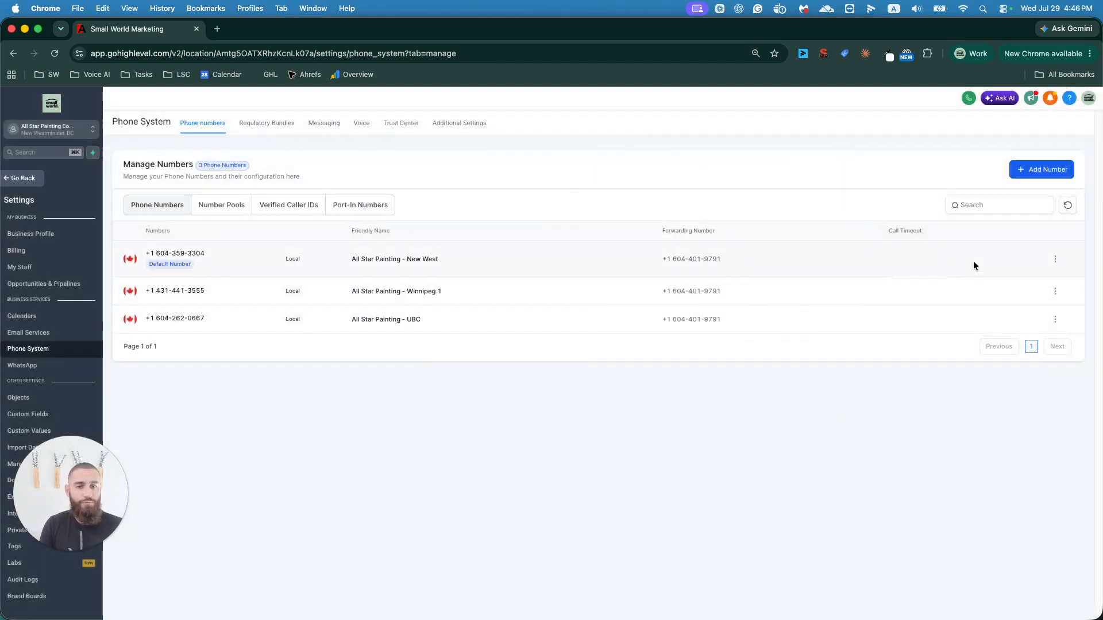
Open the configuration of the All Star Painting - New West number and examine its friendly name.
click(1055, 259)
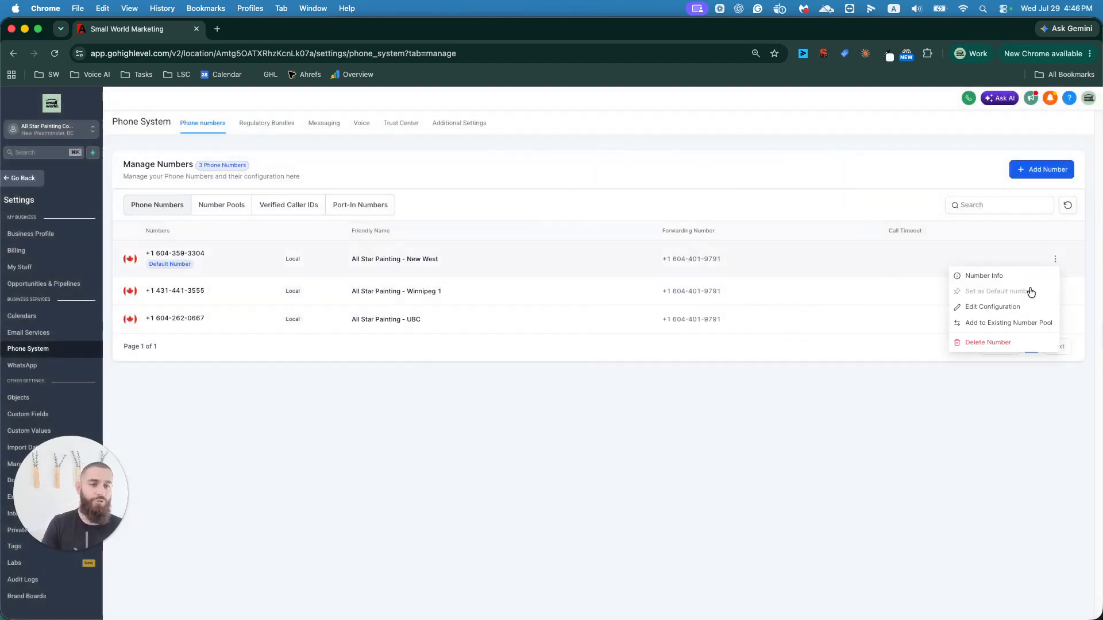
click(1016, 307)
click(459, 241)
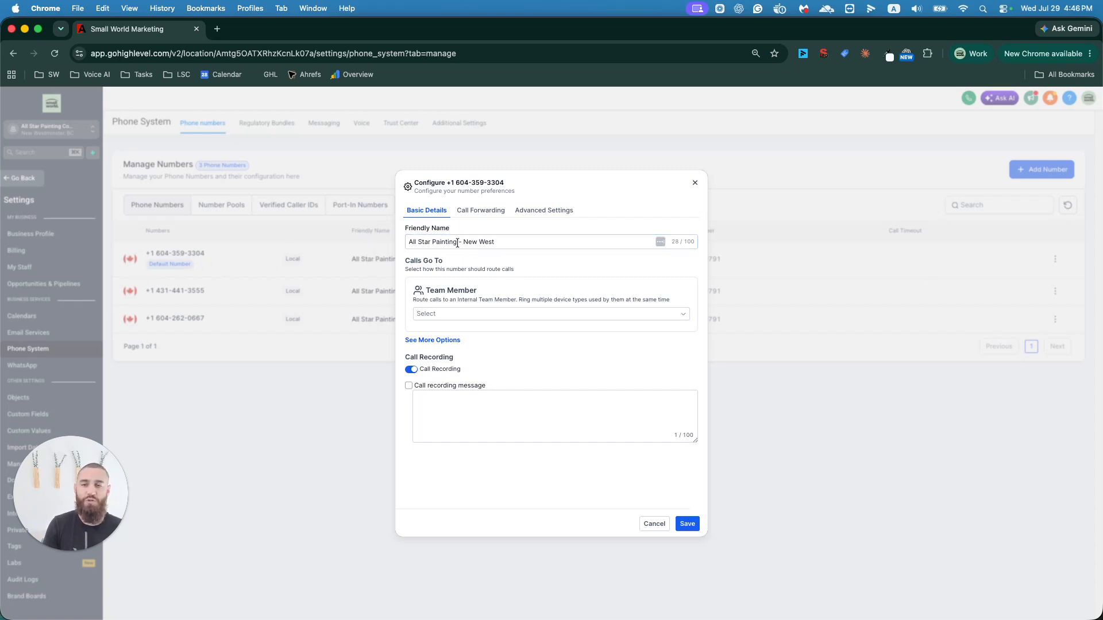
drag(463, 241, 497, 241)
click(500, 242)
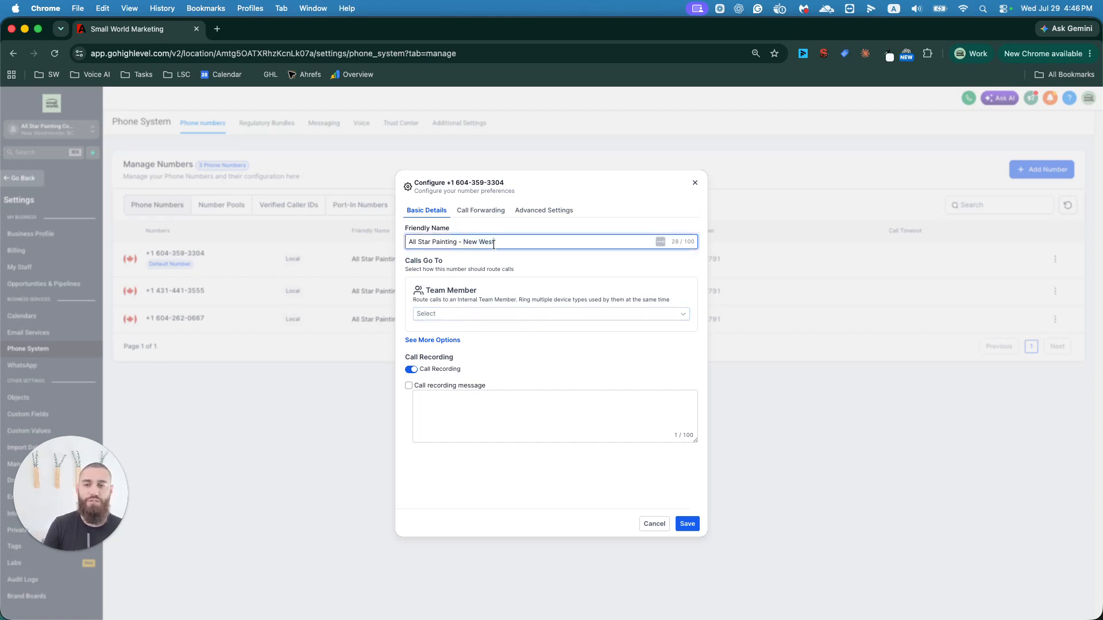
Examine the team member choices for call routing and the call recording message field, leaving both empty.
click(463, 313)
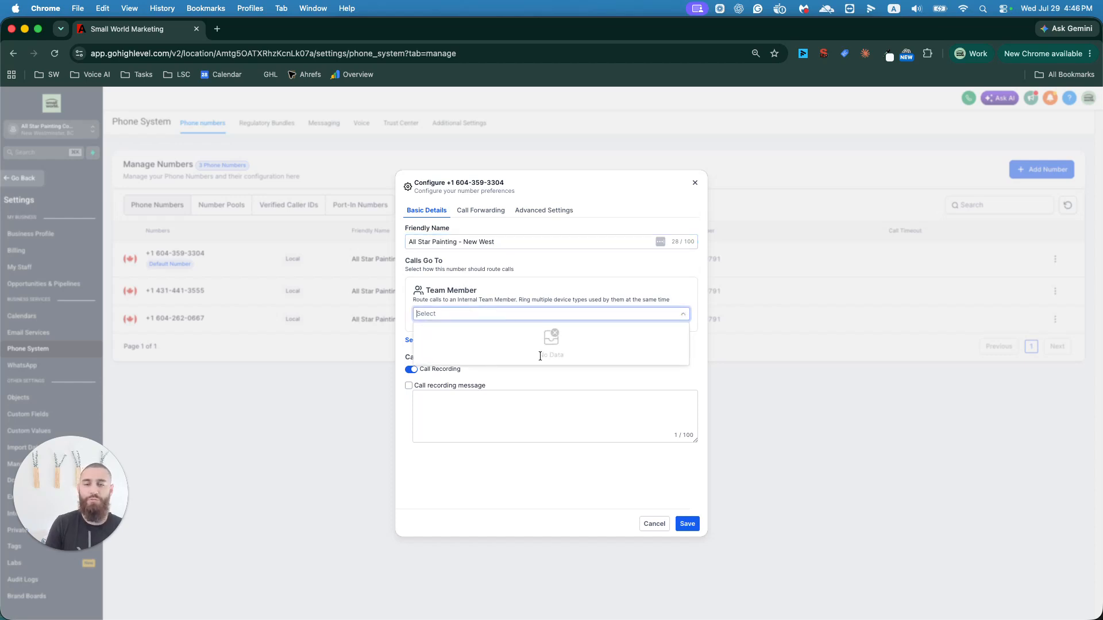
click(536, 310)
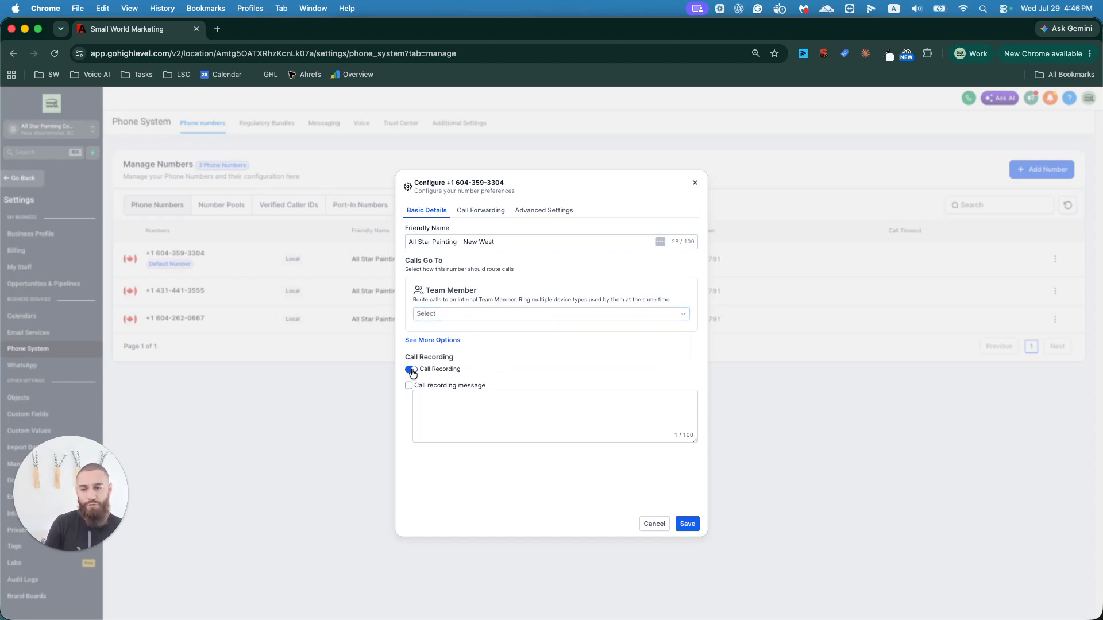
click(459, 394)
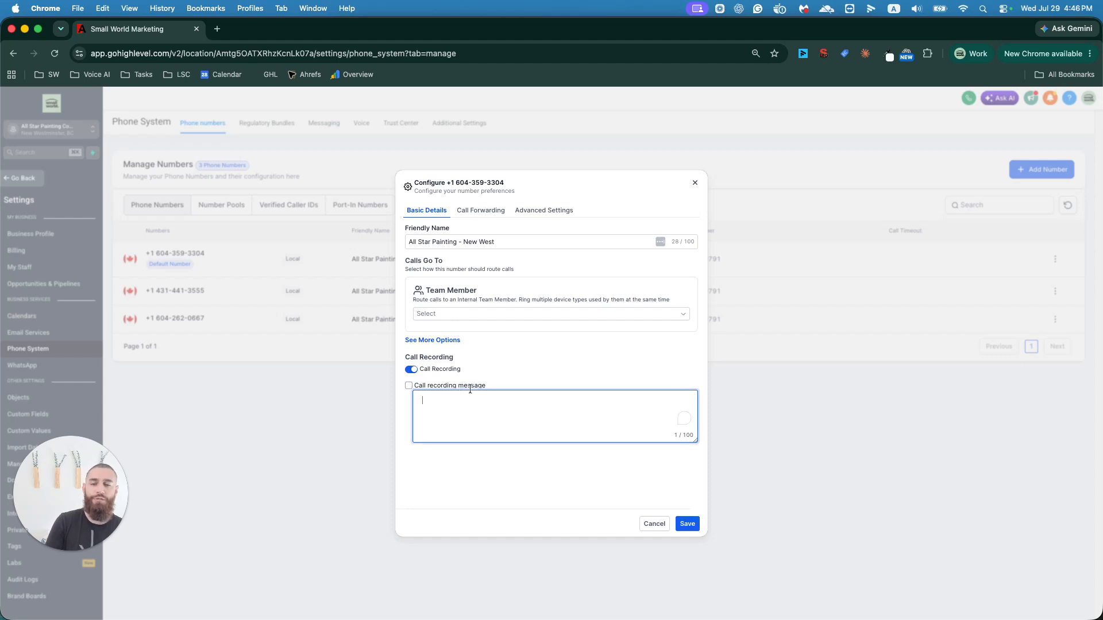
click(524, 456)
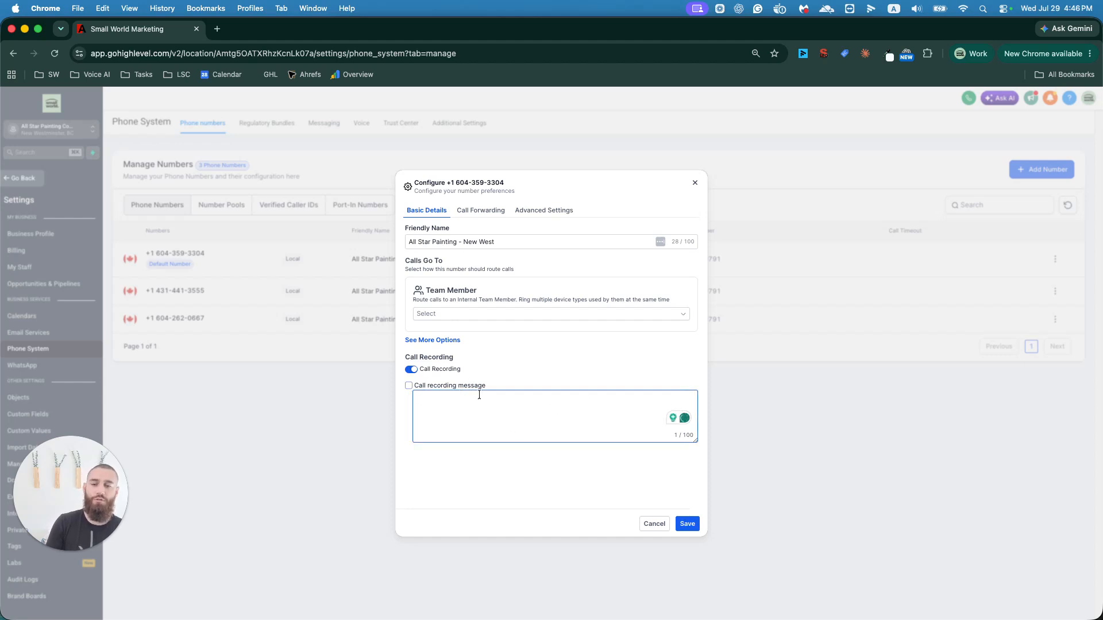
click(471, 392)
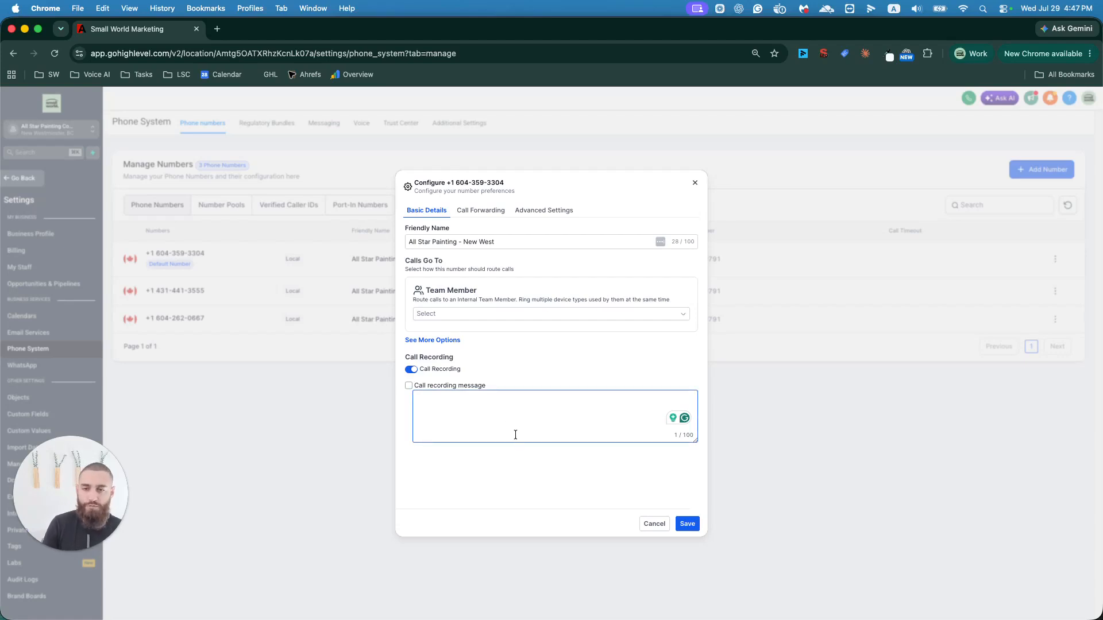
Show the number's call forwarding options and examine the external phone number that calls are routed to.
click(472, 218)
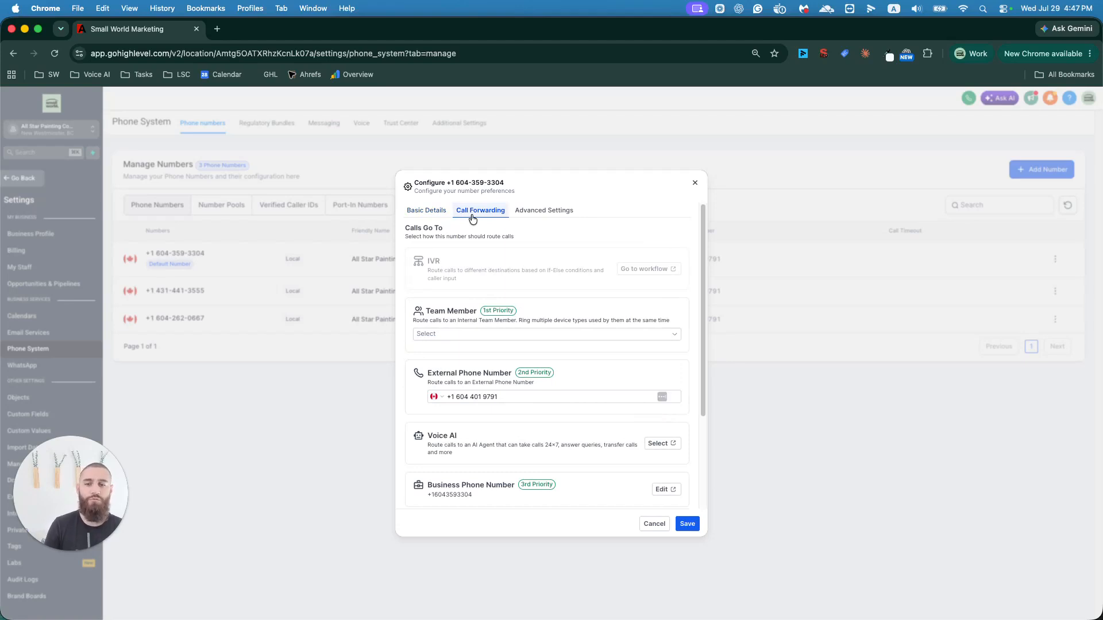
scroll(465, 326, down, 2)
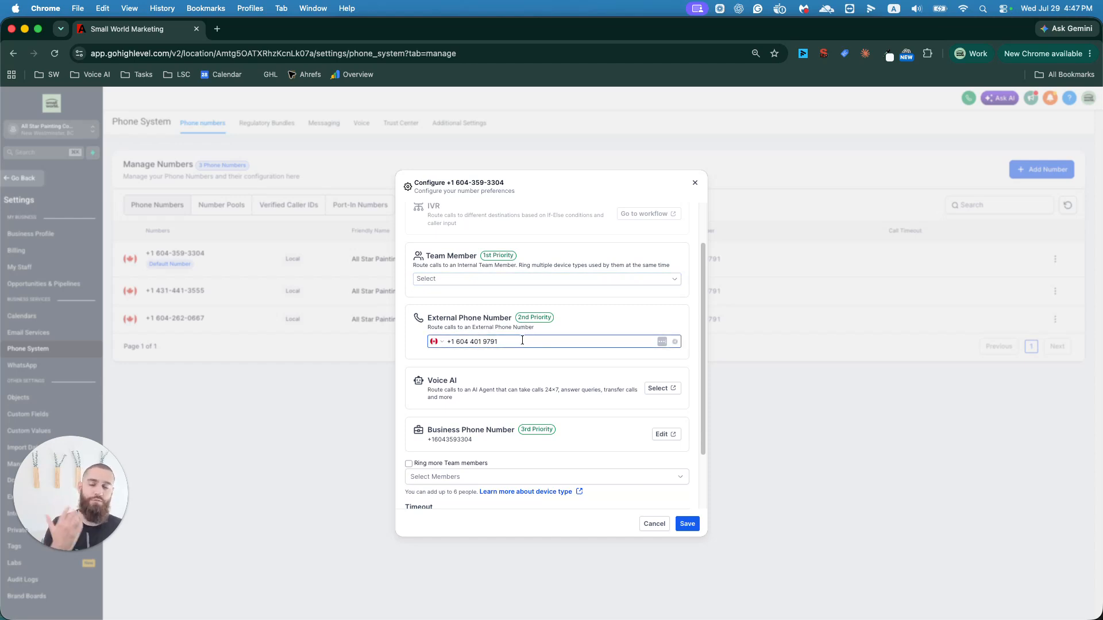
scroll(522, 336, down, 1)
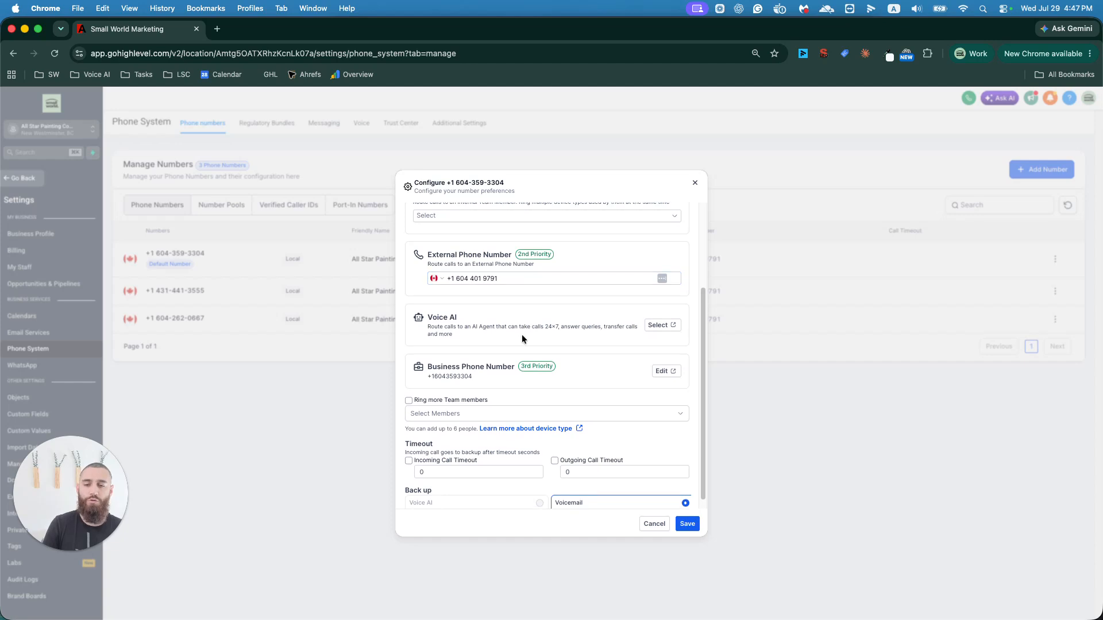
scroll(486, 271, up, 3)
click(488, 302)
double_click(490, 302)
Enable ringing more team members and check the member choices without selecting anyone.
scroll(505, 366, down, 3)
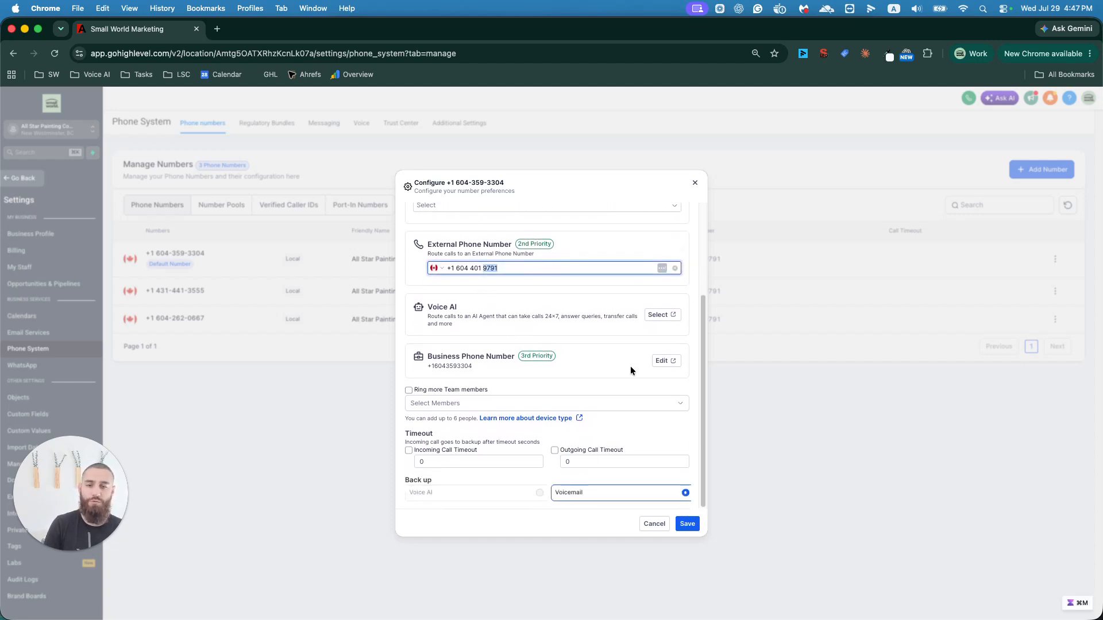
click(440, 406)
click(409, 390)
click(439, 405)
click(580, 391)
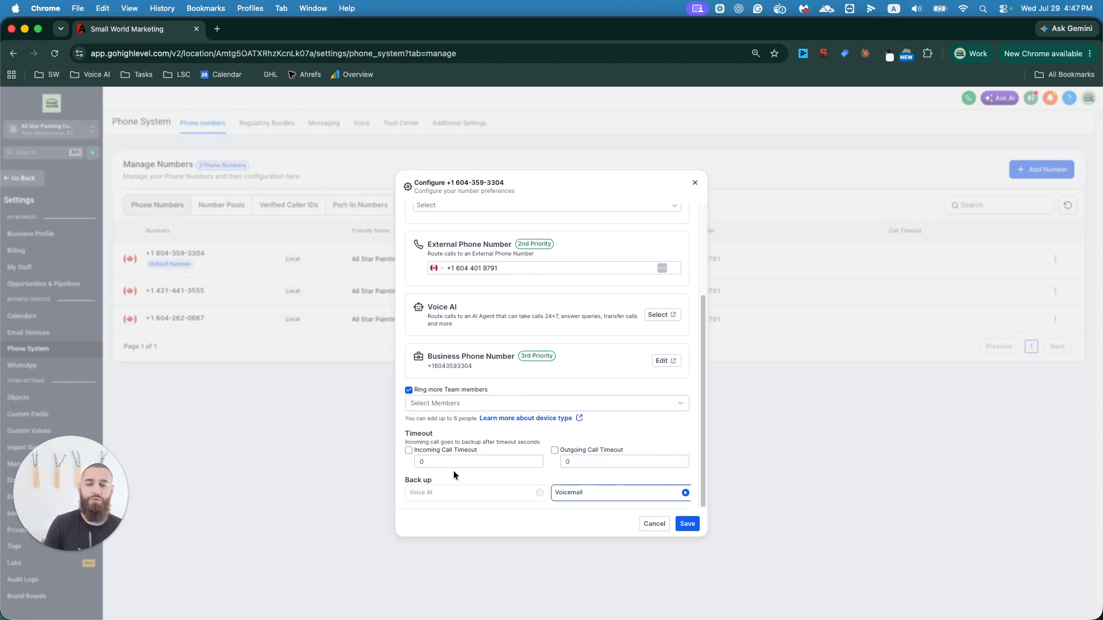
Enable the incoming call timeout and set it to 20 seconds.
click(409, 450)
click(490, 460)
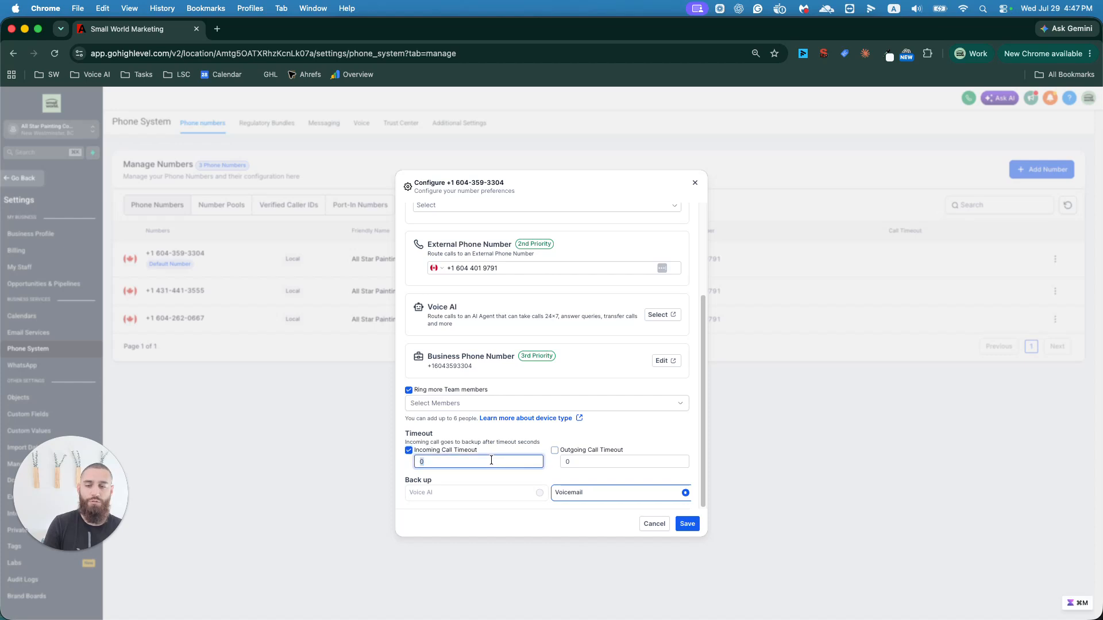
text(30)
click(507, 470)
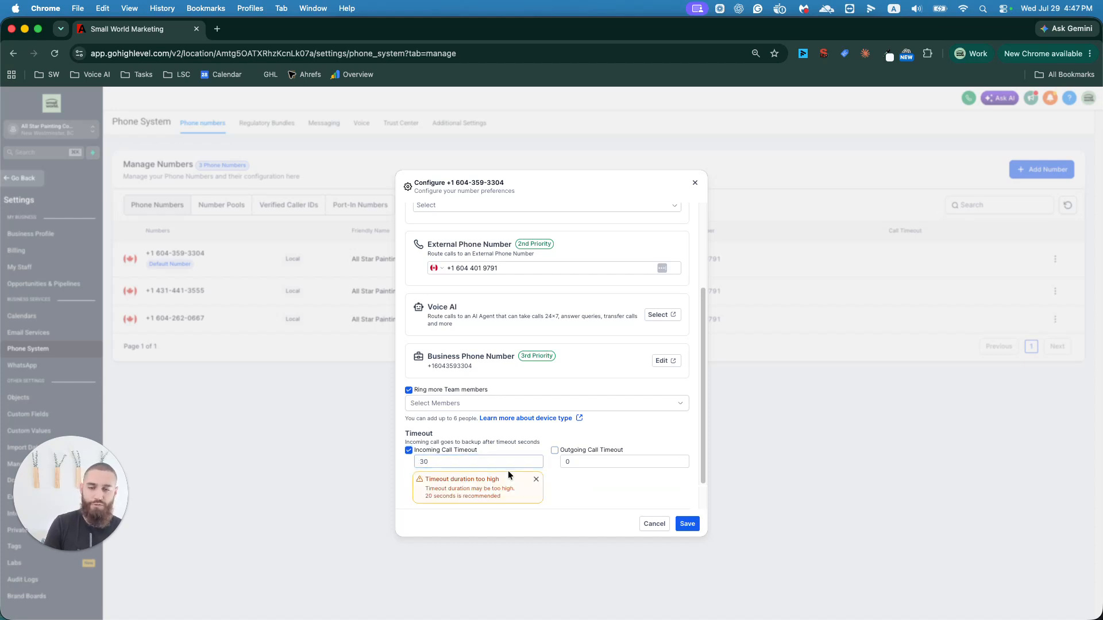
scroll(475, 494, down, 1)
drag(425, 438, 417, 438)
text(2)
click(481, 464)
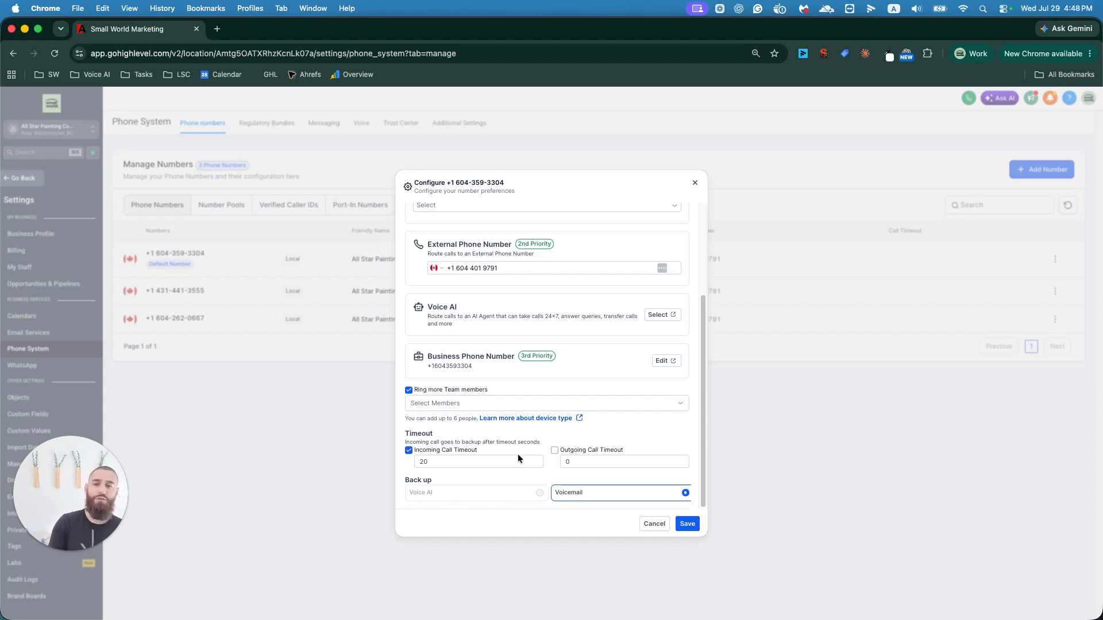
Examine the number's advanced settings, including the Call Connect explanation, the whisper message and the Bring Your Own Number choices.
scroll(622, 390, up, 5)
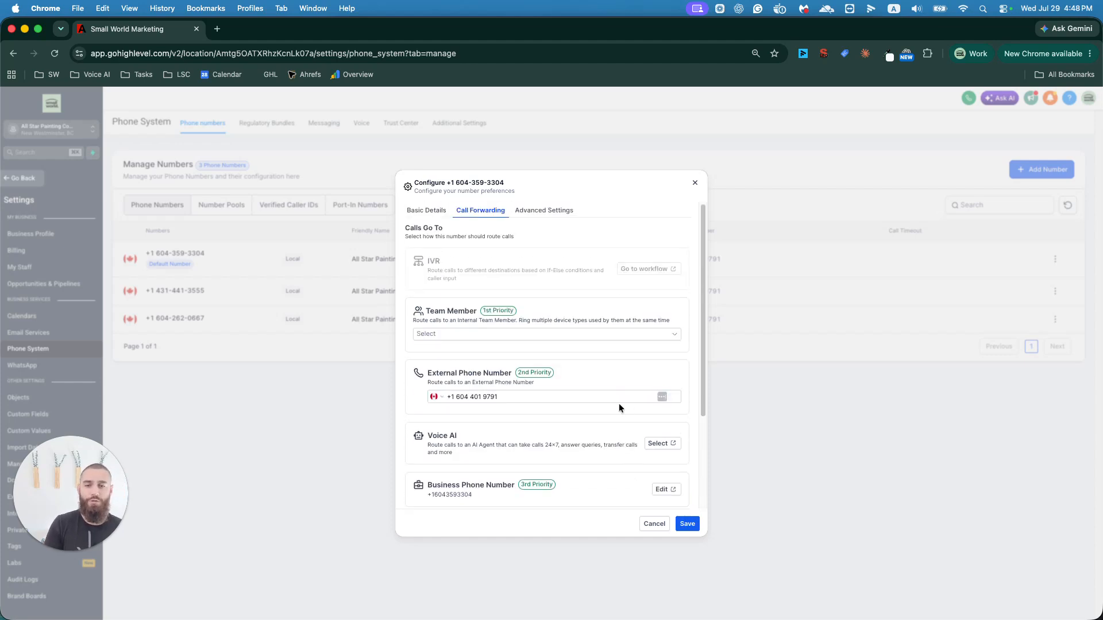
click(550, 211)
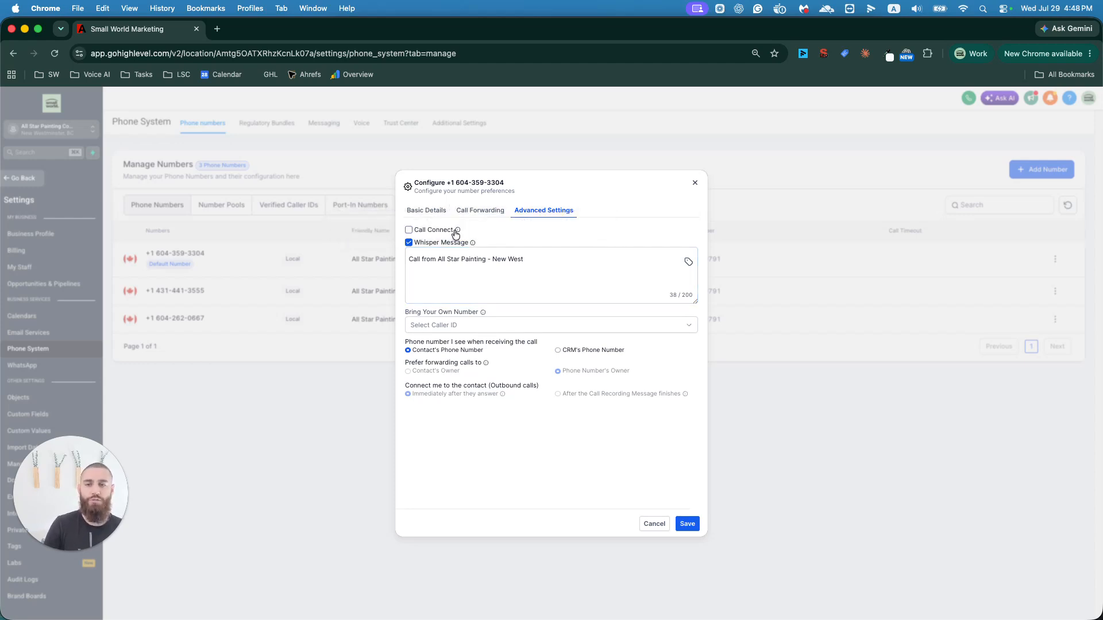
mouse_move(456, 230)
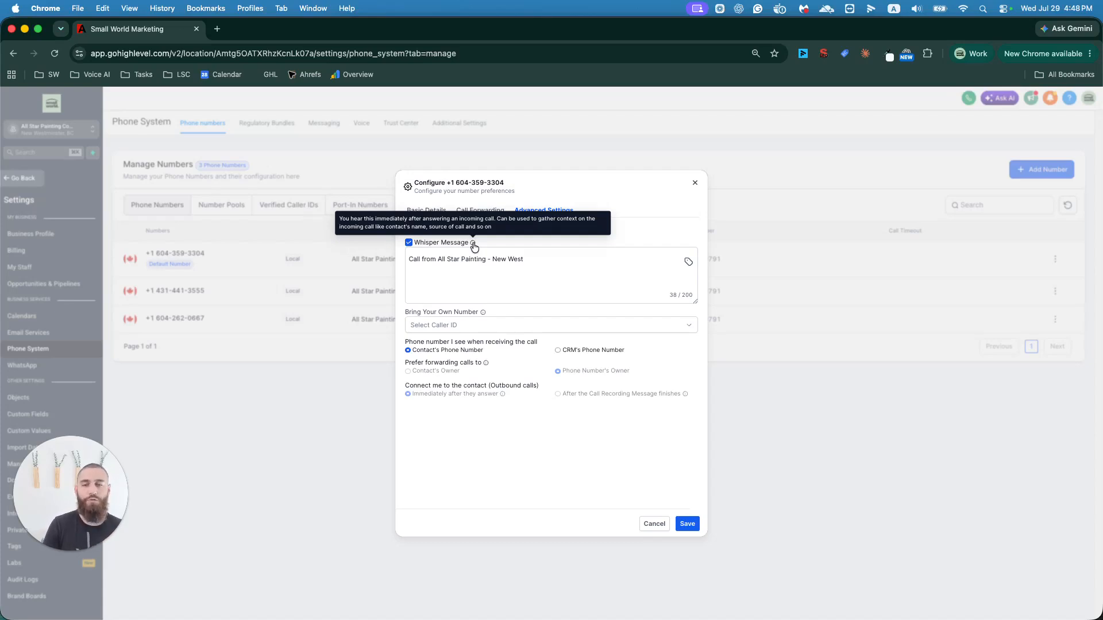
click(457, 270)
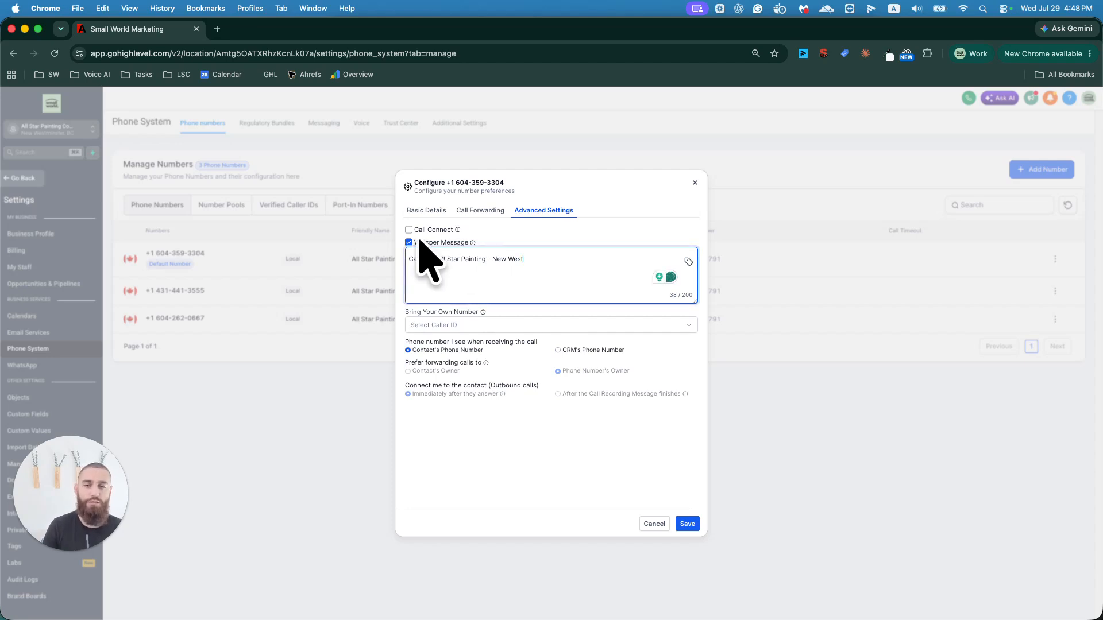
click(466, 325)
click(446, 313)
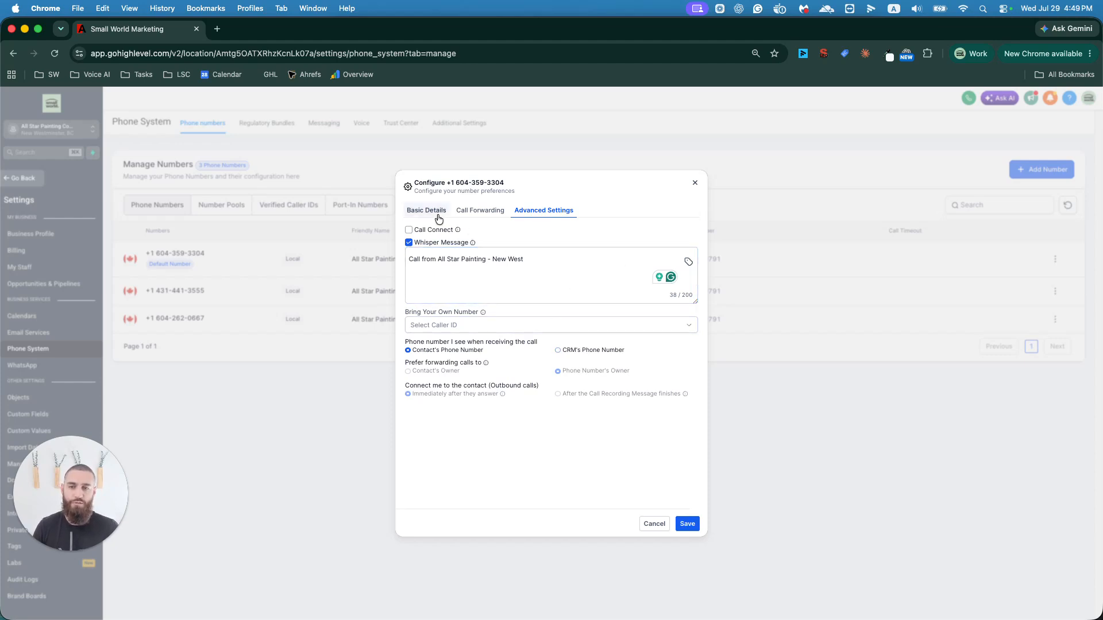
Check the Call Connect option and its explanation, leave it disabled, and save the number's configuration.
click(440, 231)
mouse_move(458, 231)
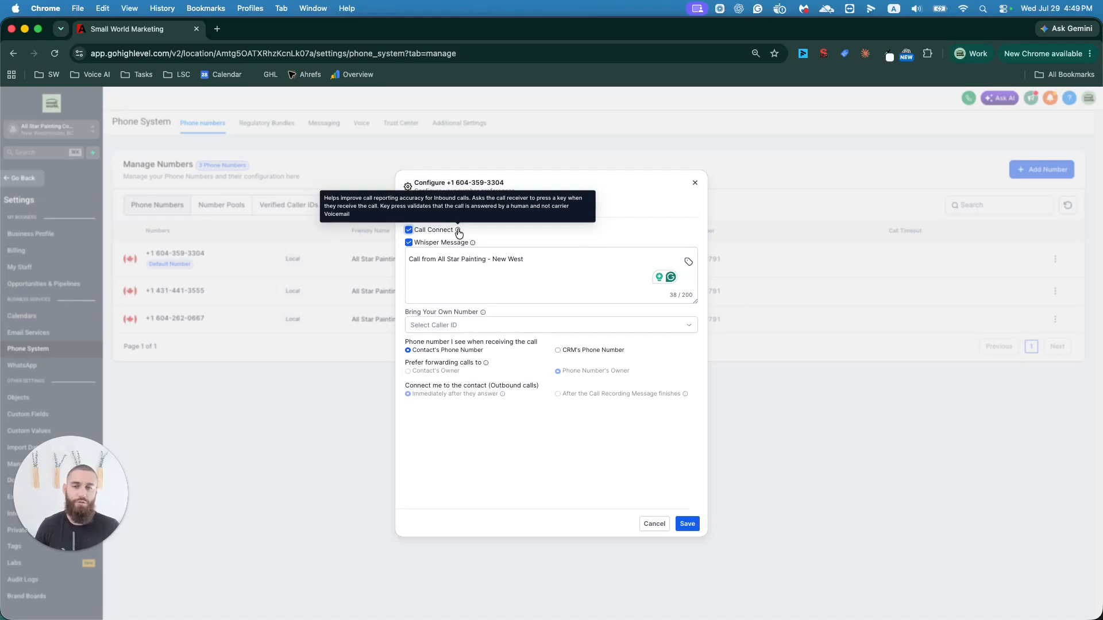
click(436, 232)
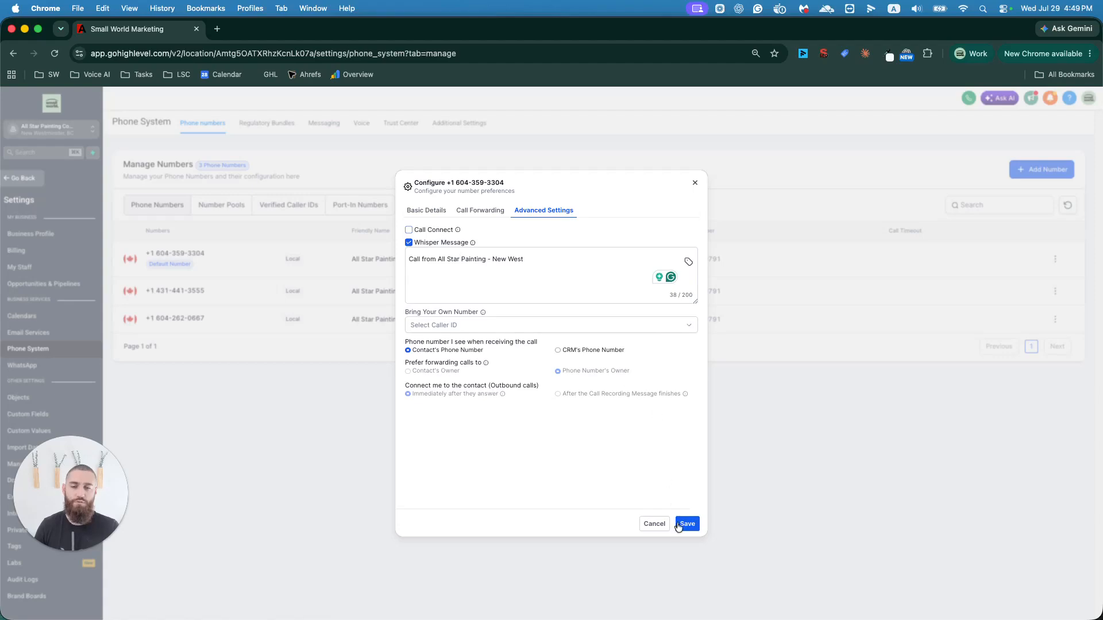
click(680, 519)
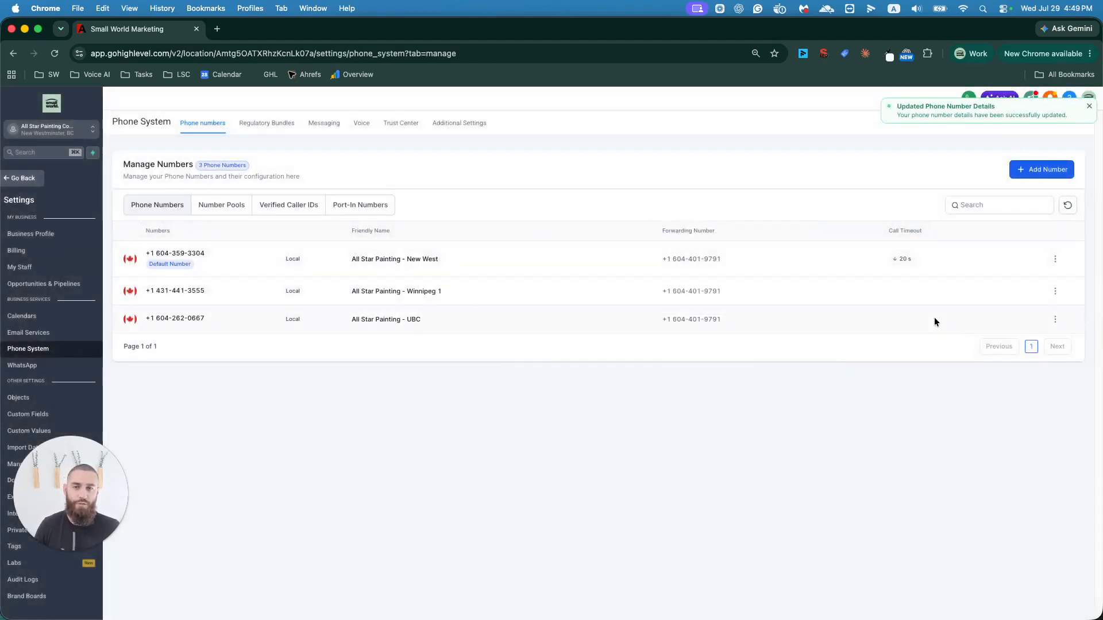
Look through the port-in numbers, number pools and verified caller IDs, and return to the phone numbers list.
click(349, 205)
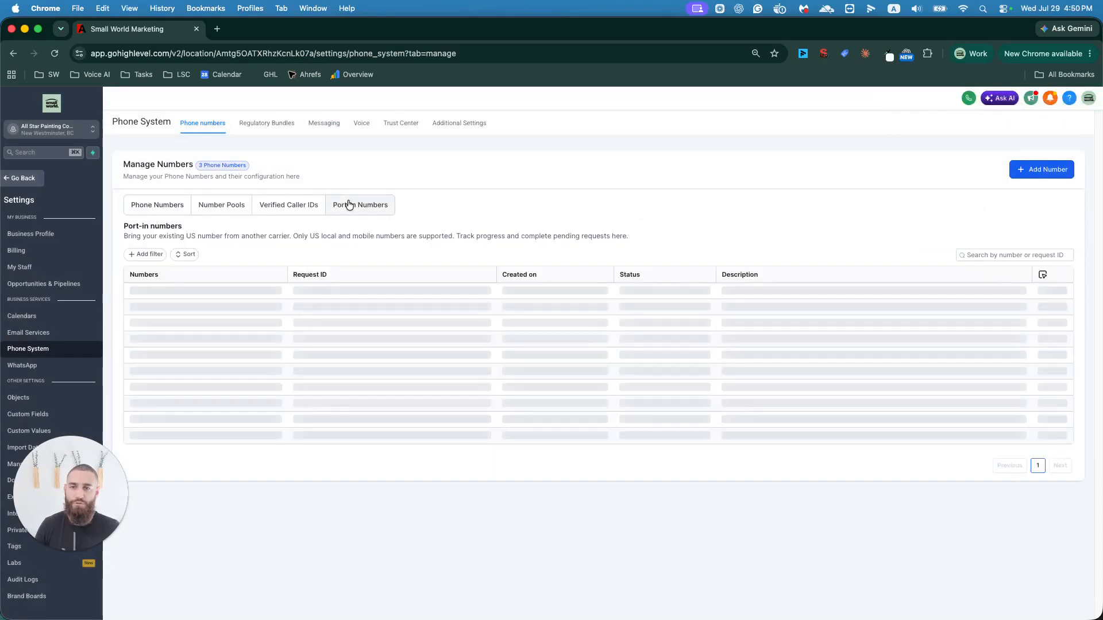
click(223, 208)
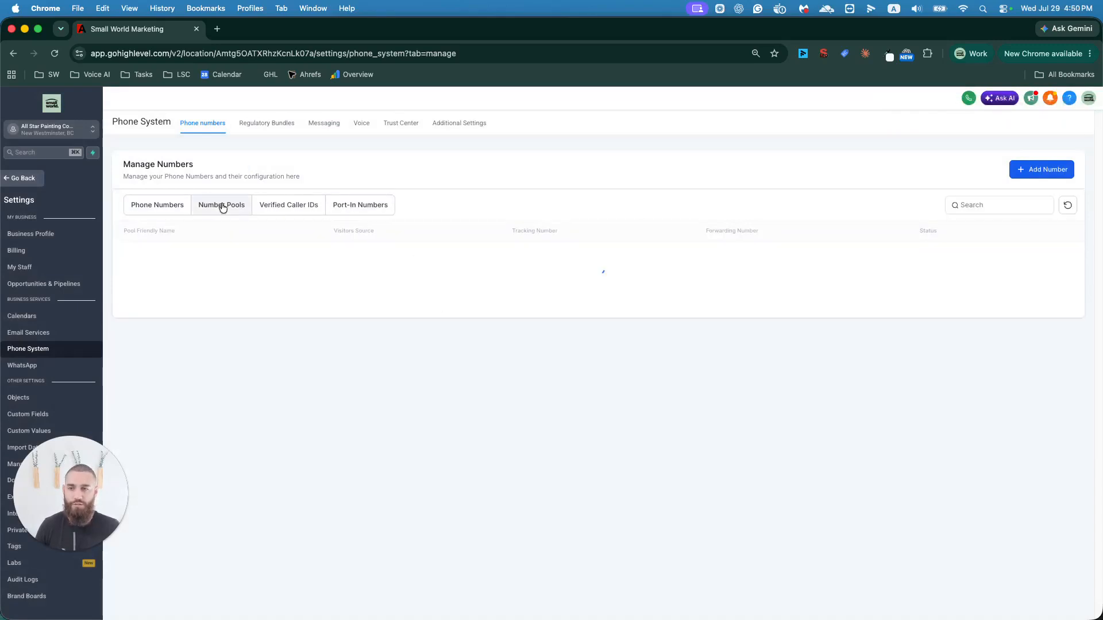
click(283, 211)
click(167, 209)
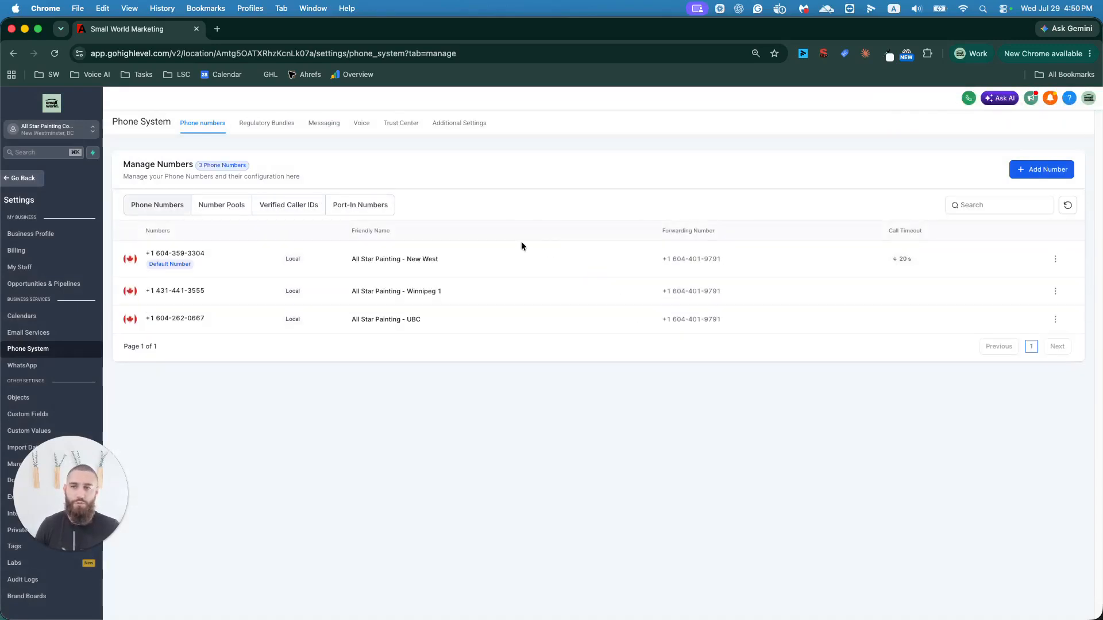
Examine the Trust Center registration options for CNAM, Voice Integrity and SHAKEN/STIR.
click(402, 123)
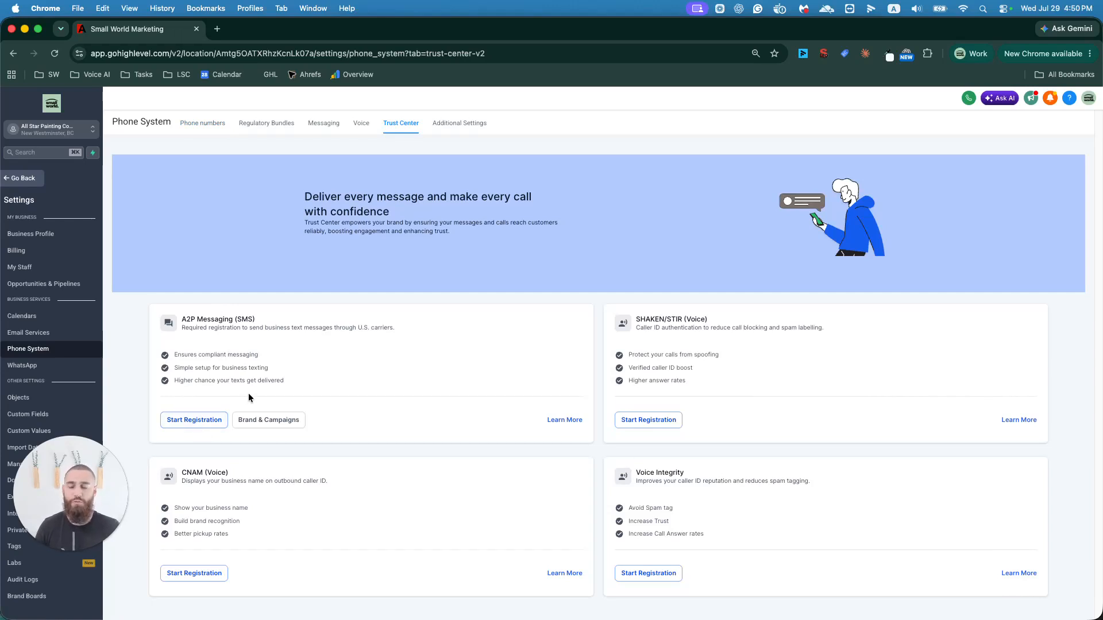
drag(206, 480, 332, 484)
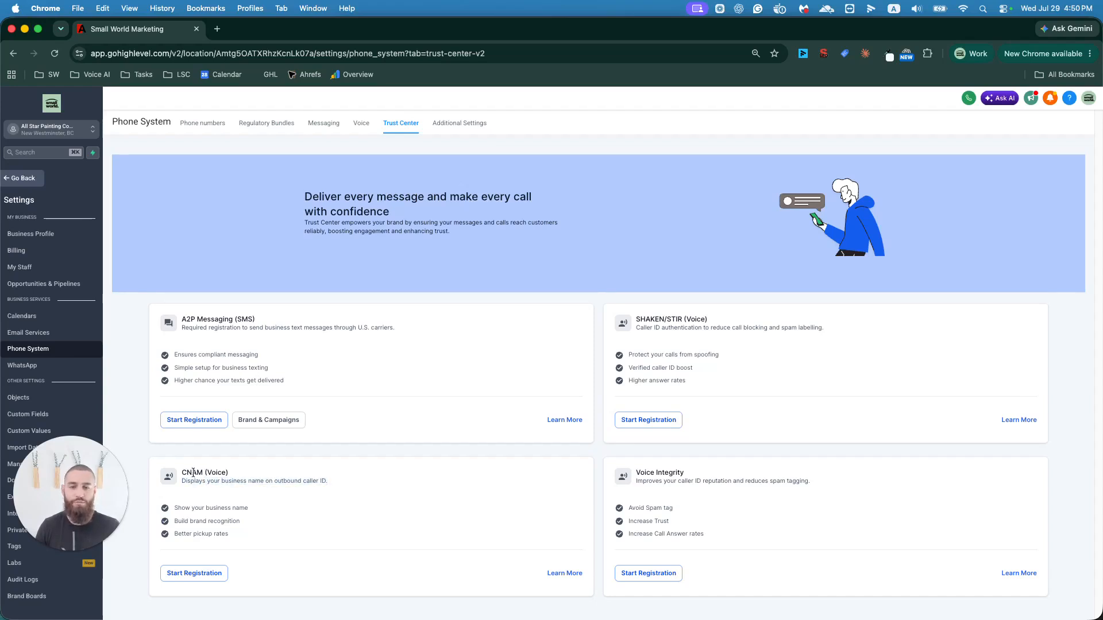
drag(655, 472, 810, 482)
drag(668, 320, 698, 372)
click(721, 449)
drag(652, 481, 686, 490)
click(686, 492)
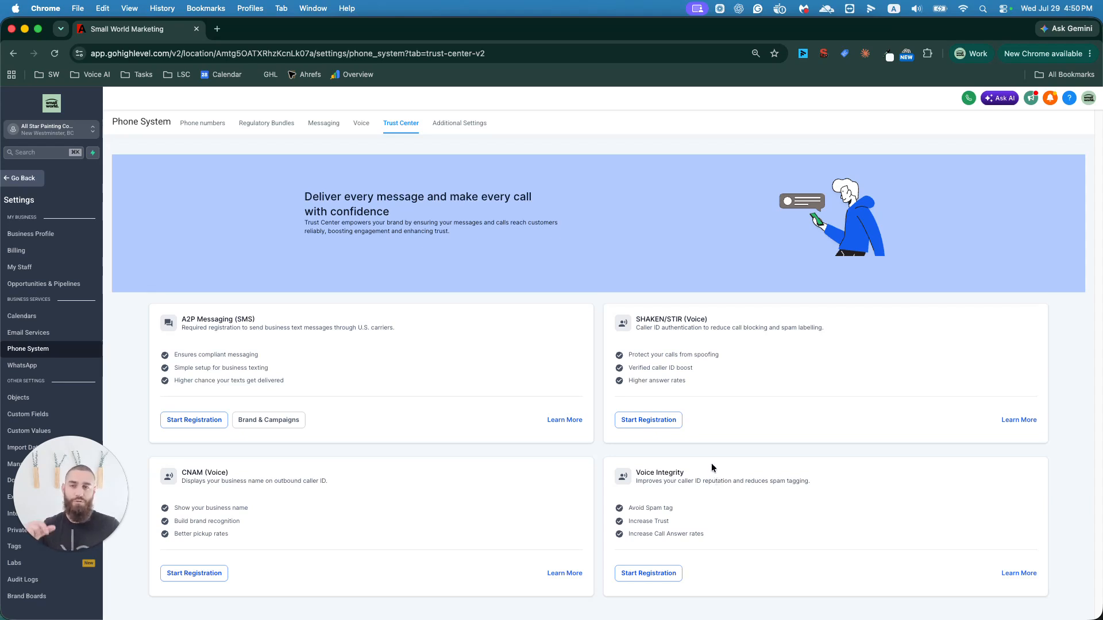
Examine the Number Intelligence option in the additional phone settings and the details of its additional charges.
click(460, 123)
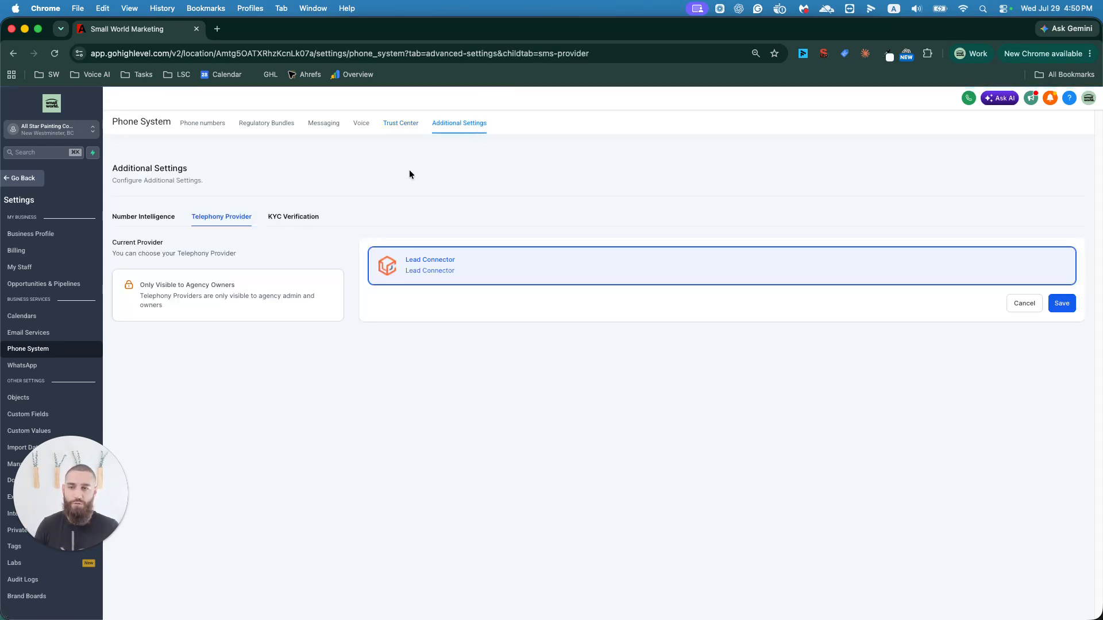
click(161, 218)
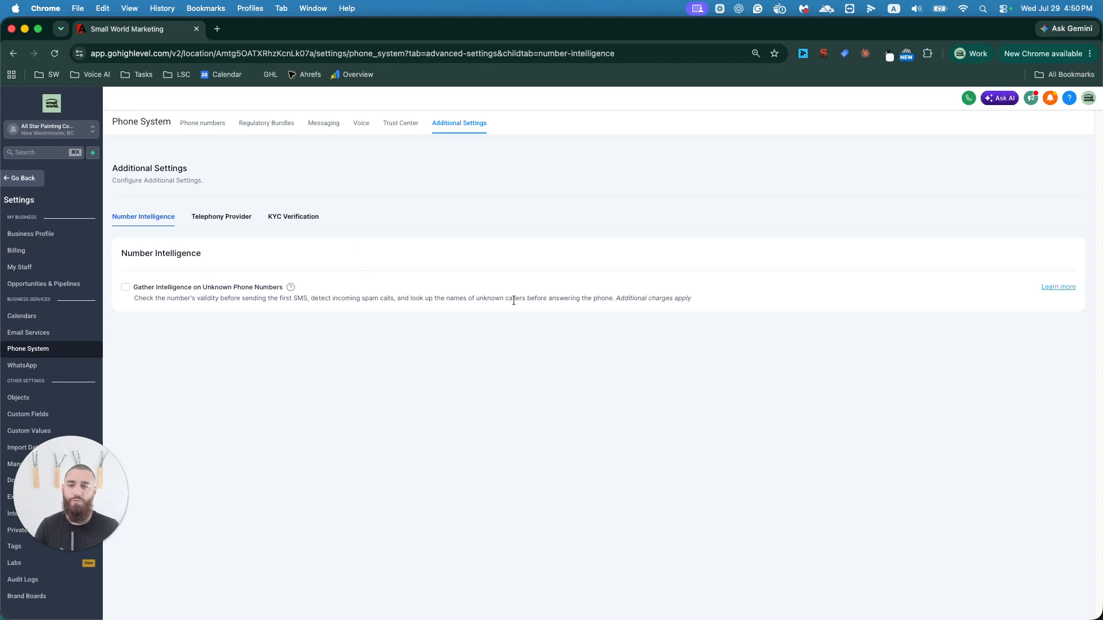
mouse_move(651, 299)
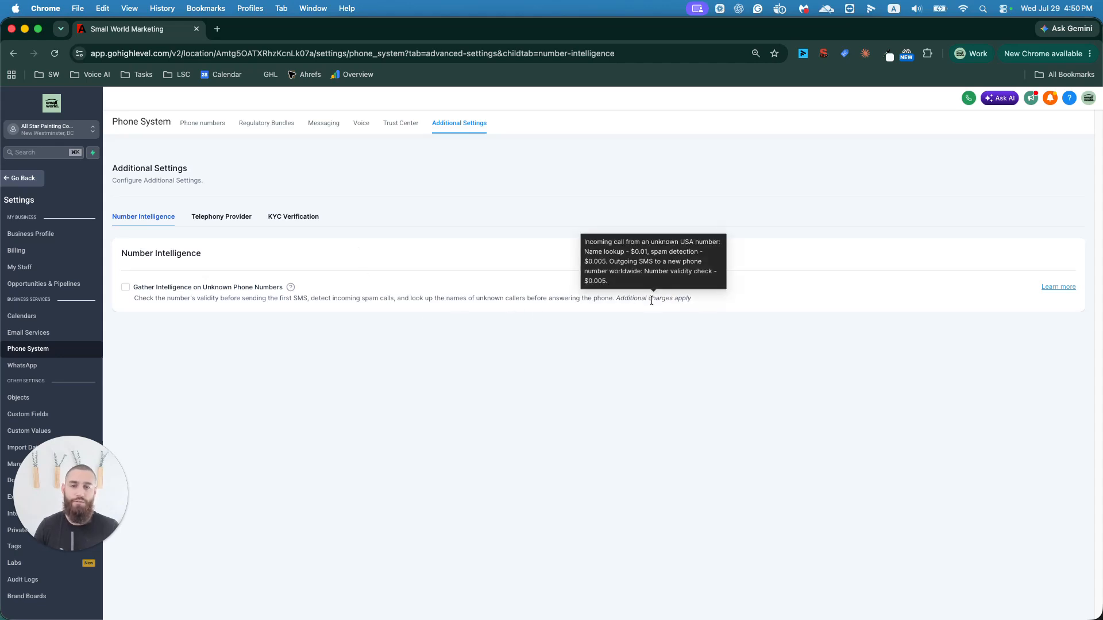